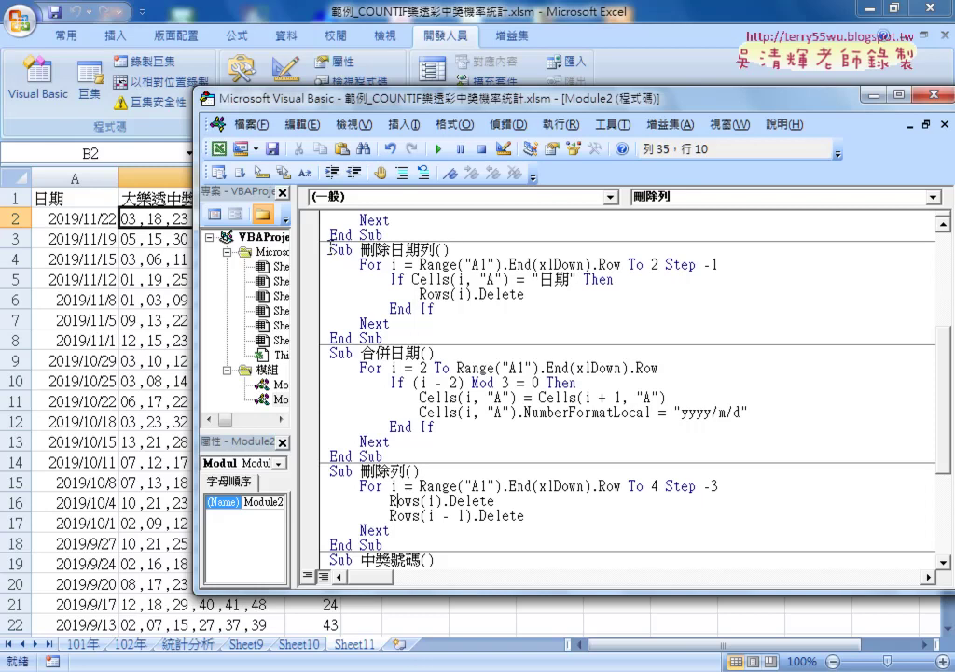
Select through the 刪除日期列, 合併日期 and 刪除列 macros in Module2, with Sheet17's raw data behind.
left_click_drag(331, 246, 424, 264)
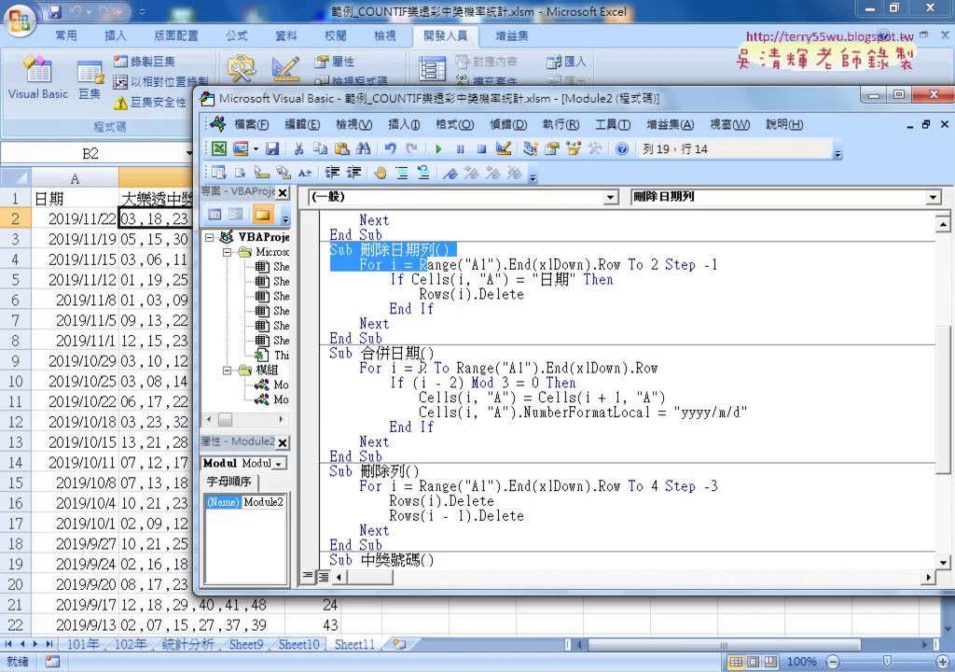
left_click(425, 368)
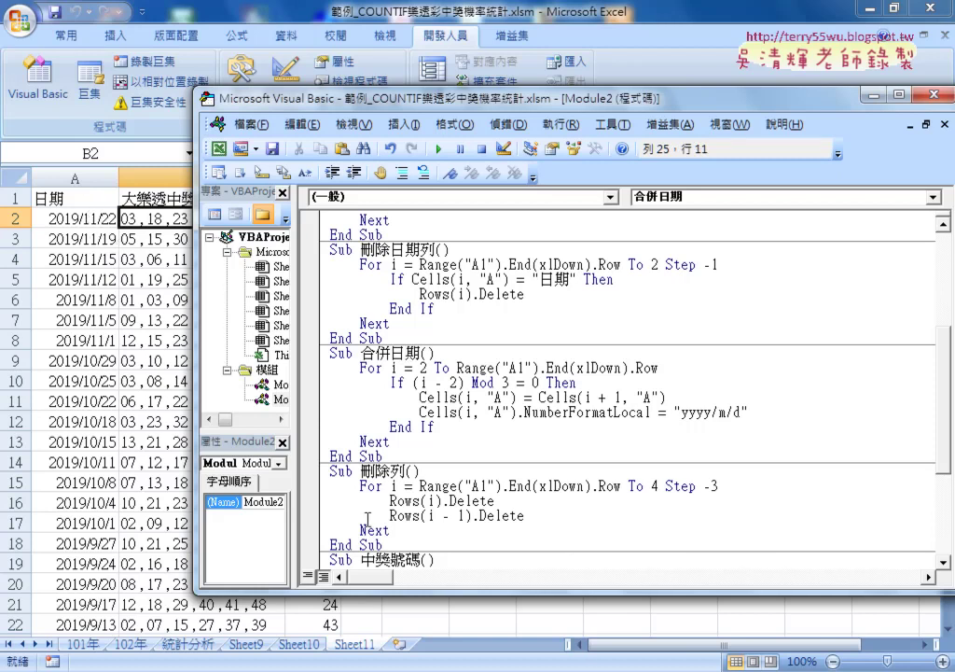
left_click_drag(407, 472, 361, 473)
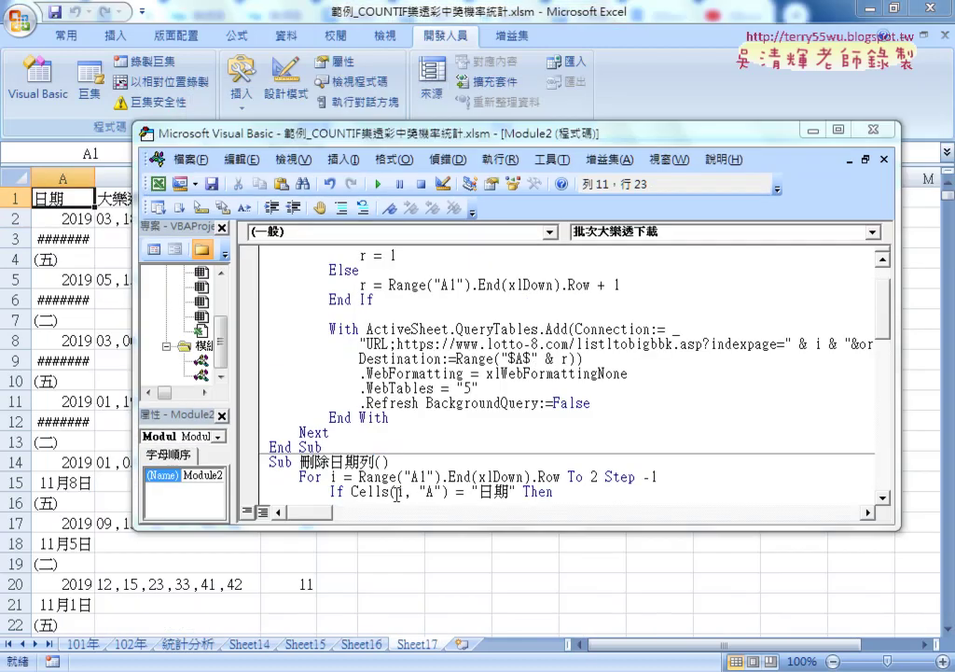
Run the 複製日期 macro to fill in each draw's date, then widen column A.
scroll(401, 392, "up", 1)
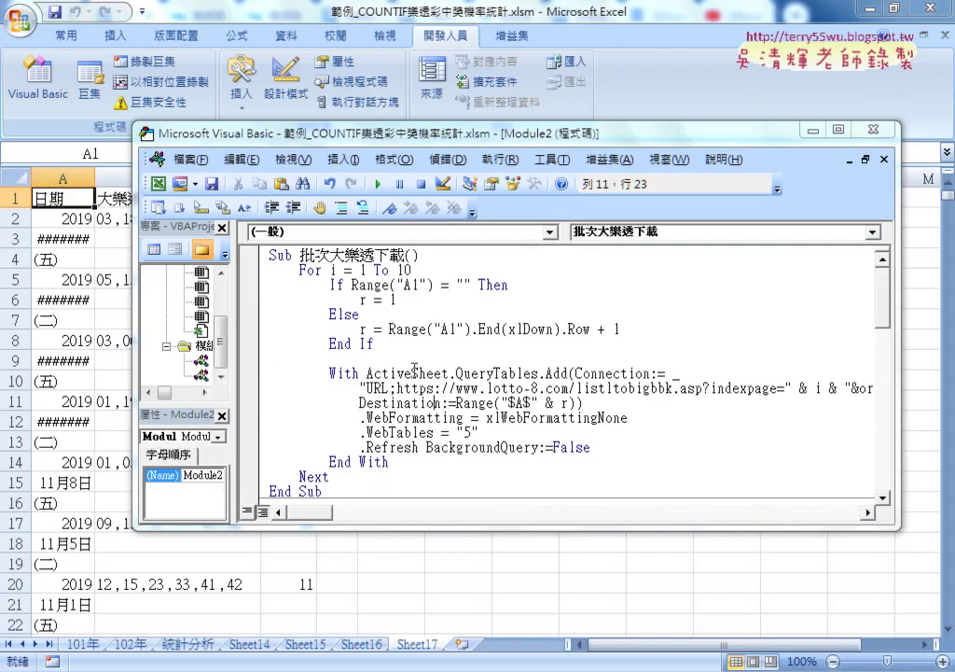
double_click(403, 270)
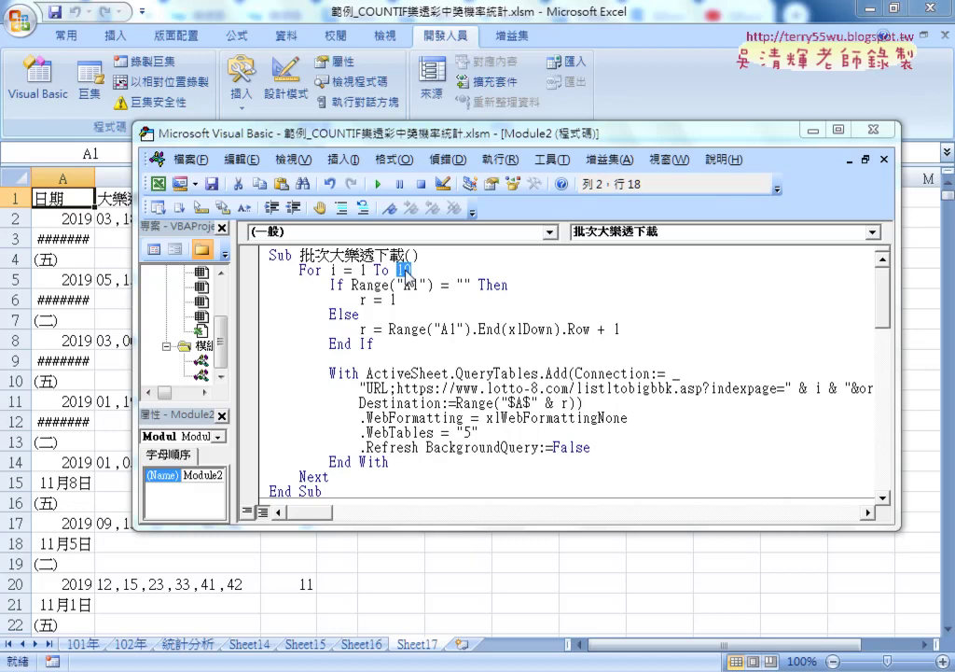
scroll(425, 314, "down", 4)
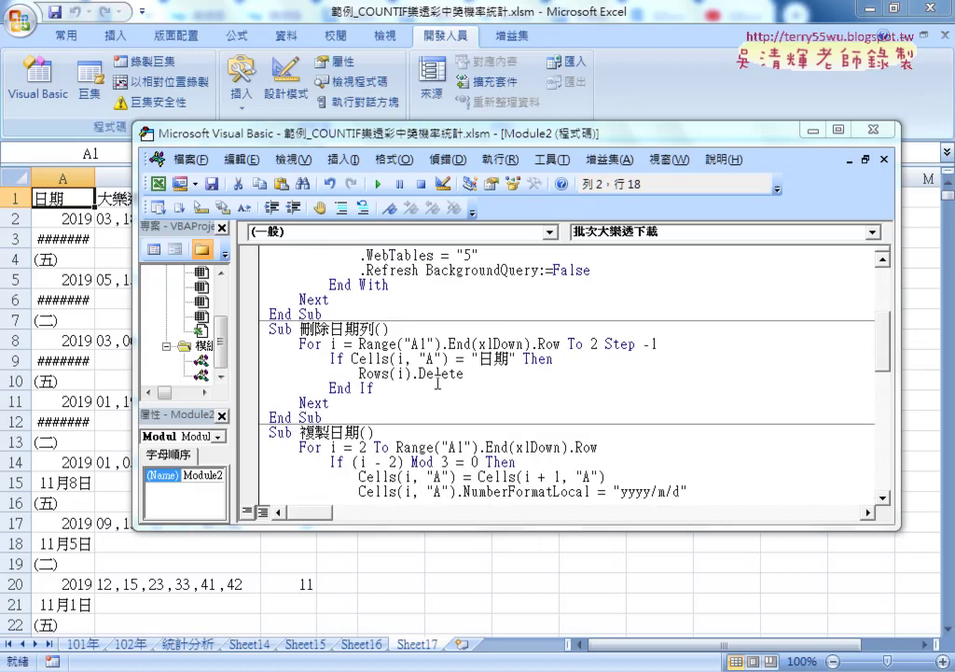
left_click(367, 373)
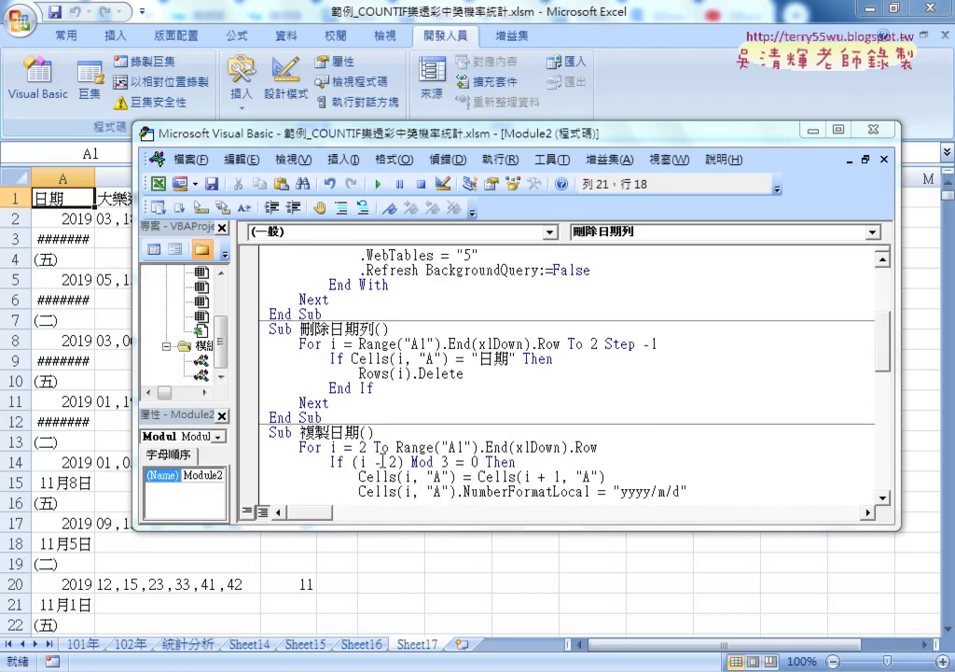
scroll(381, 461, "down", 2)
left_click(398, 382)
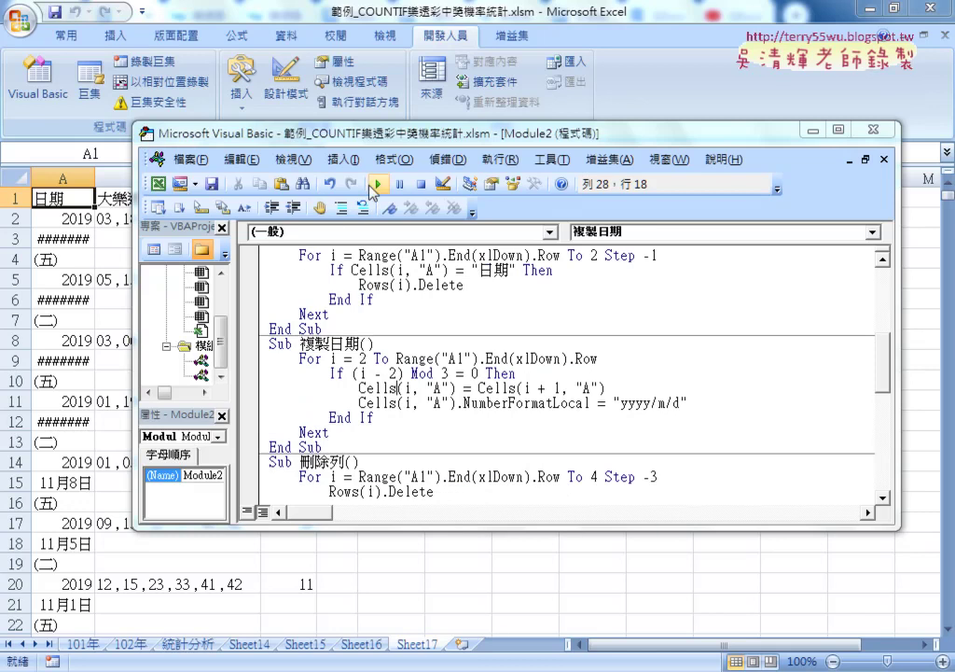
left_click(378, 184)
scroll(432, 484, "down", 1)
scroll(432, 483, "down", 1)
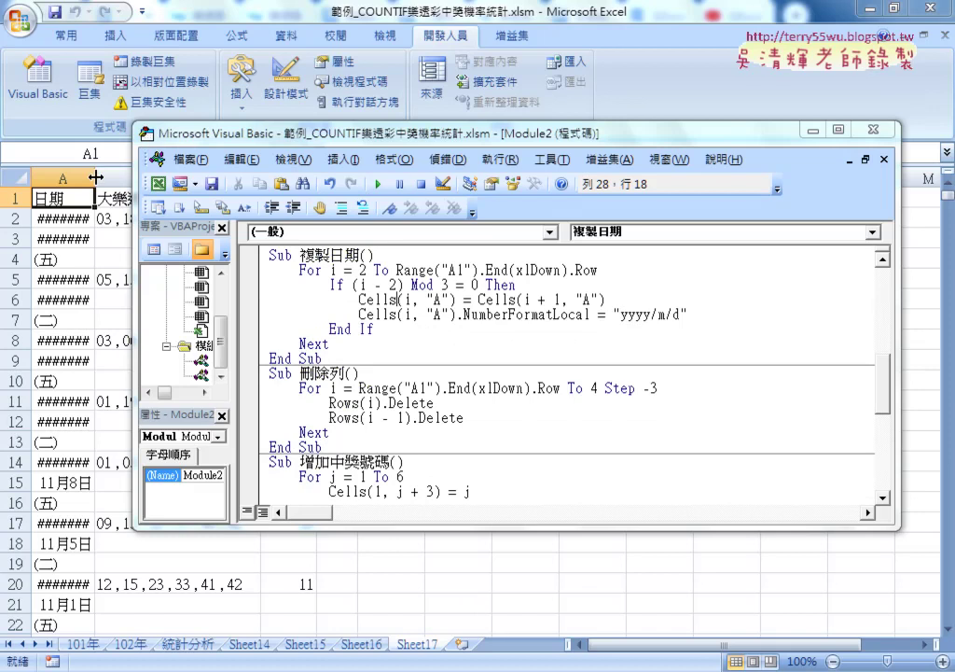
left_click_drag(95, 177, 109, 178)
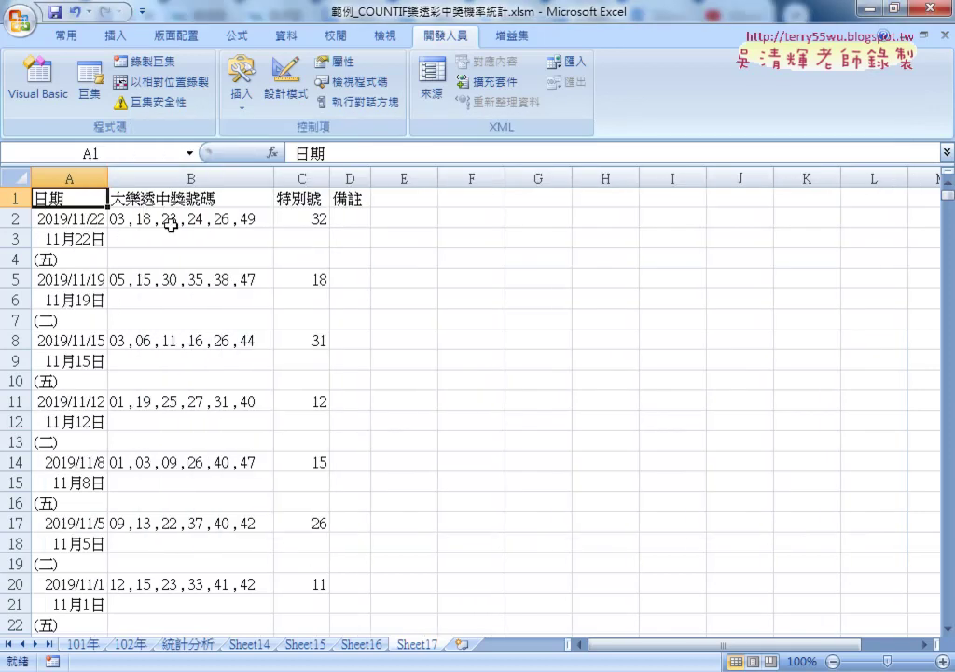
Run the 刪除列 macro to remove the extra rows, leaving one row per draw.
left_click(39, 93)
left_click(374, 417)
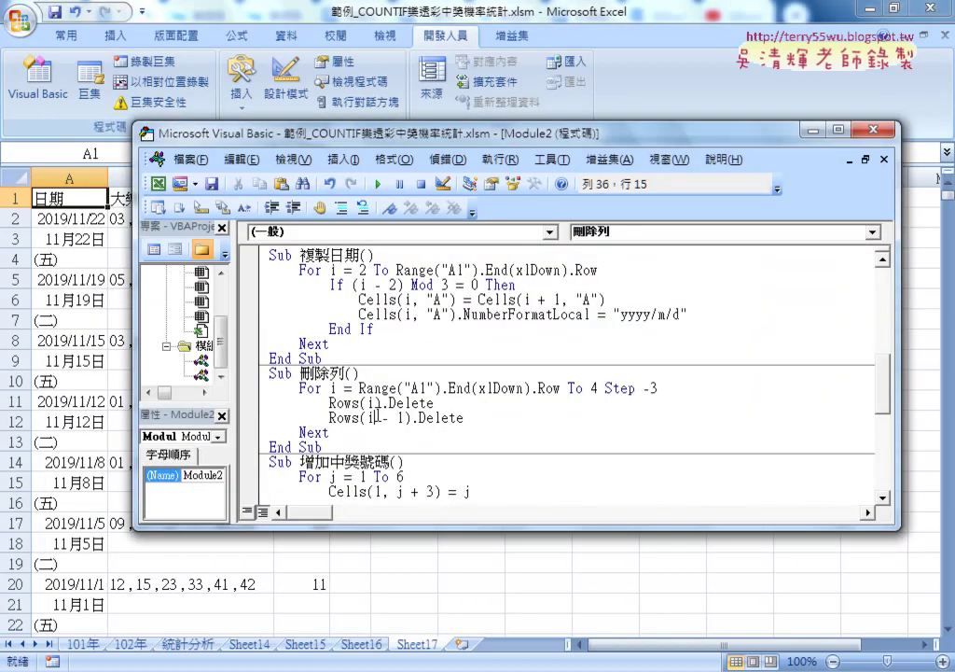
left_click(378, 184)
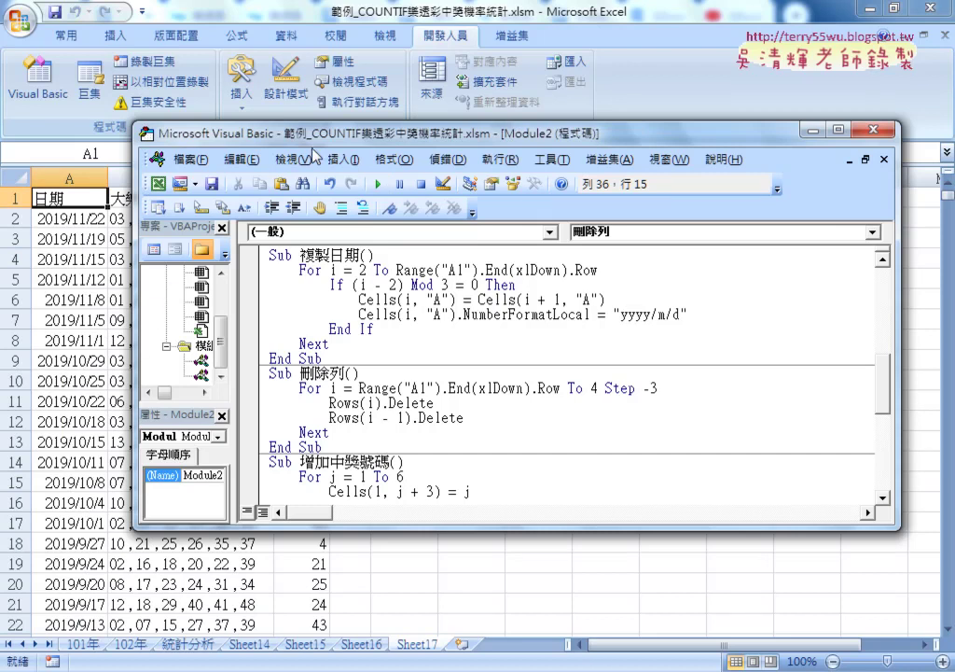
mouse_move(254, 126)
left_mouse_down()
mouse_move(449, 152)
mouse_move(454, 166)
mouse_move(386, 247)
left_mouse_up()
scroll(446, 147, "down", 3)
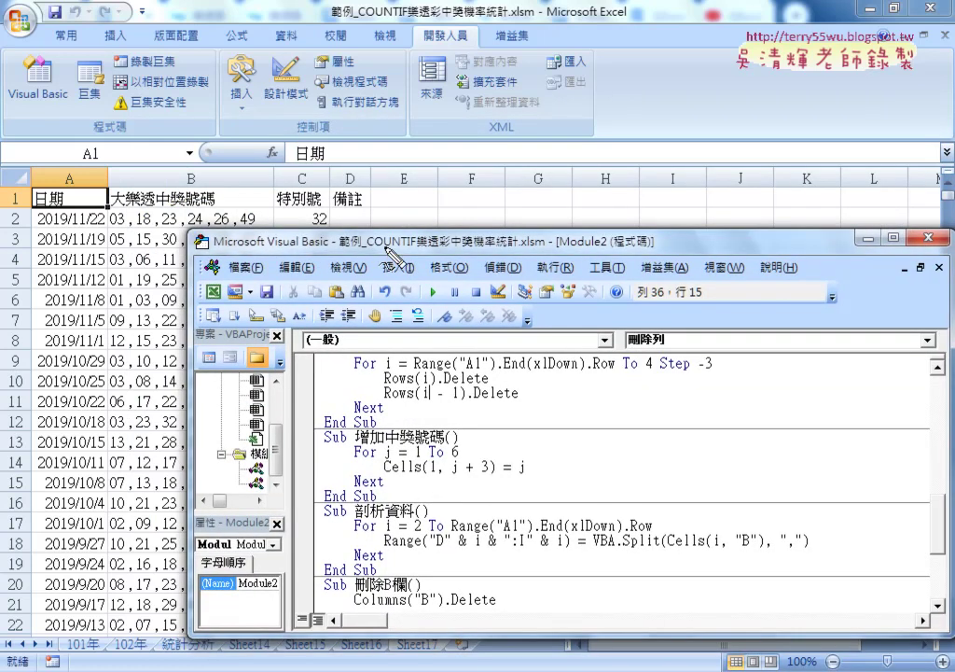
Annotate B2's numbers and target columns from D1, clear the drawings, and select cell B2.
left_click_drag(111, 211, 119, 207)
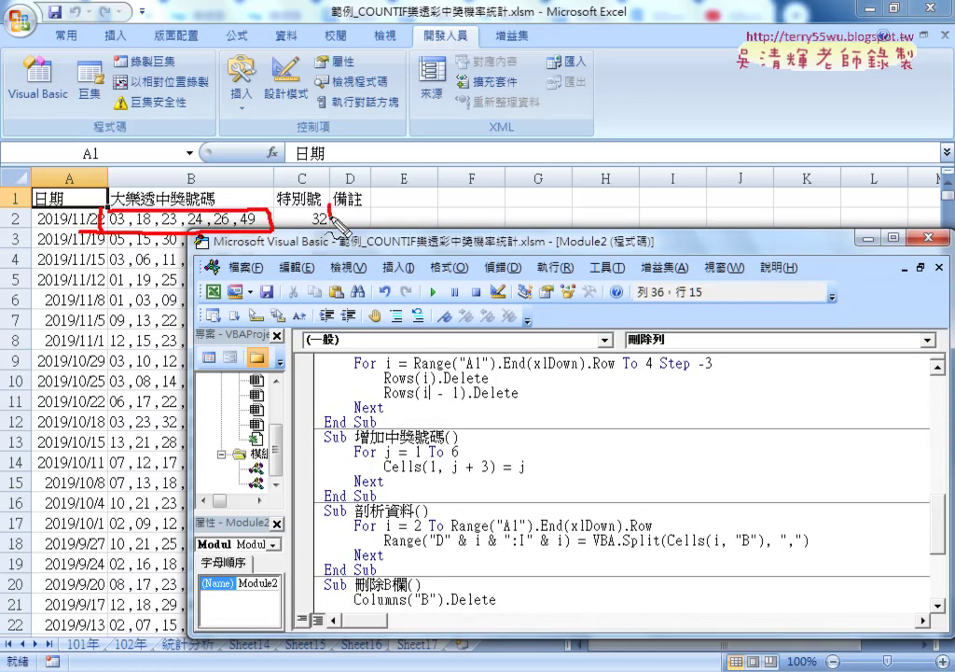
mouse_move(337, 232)
left_mouse_down()
mouse_move(453, 211)
mouse_move(760, 199)
left_mouse_up()
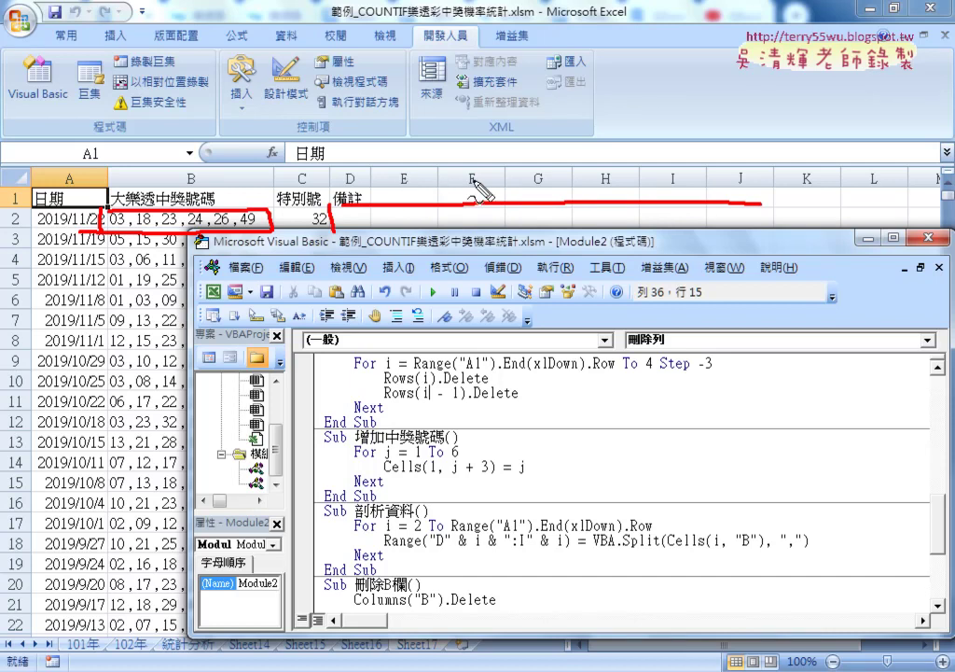
left_click_drag(704, 199, 336, 244)
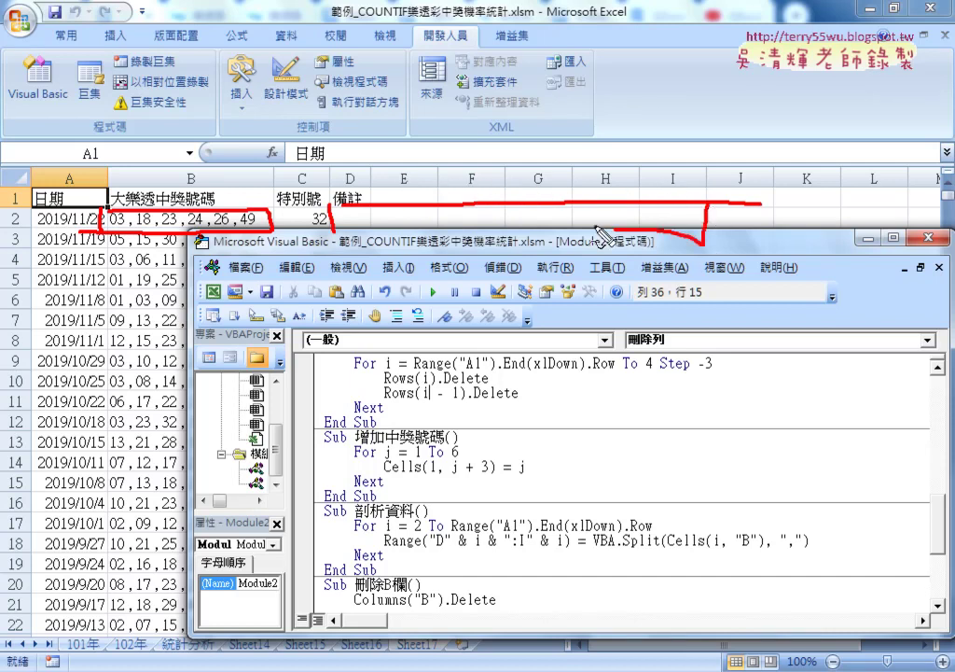
mouse_move(125, 211)
left_mouse_down()
mouse_move(124, 227)
mouse_move(229, 230)
left_mouse_up()
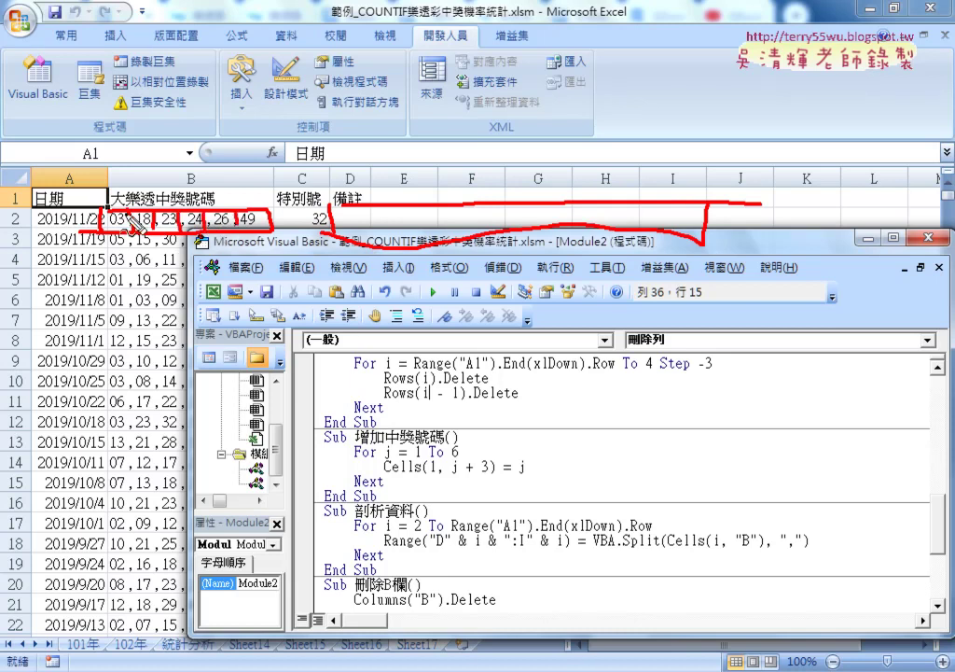
mouse_move(122, 203)
left_mouse_down()
mouse_move(373, 182)
mouse_move(363, 197)
left_mouse_up()
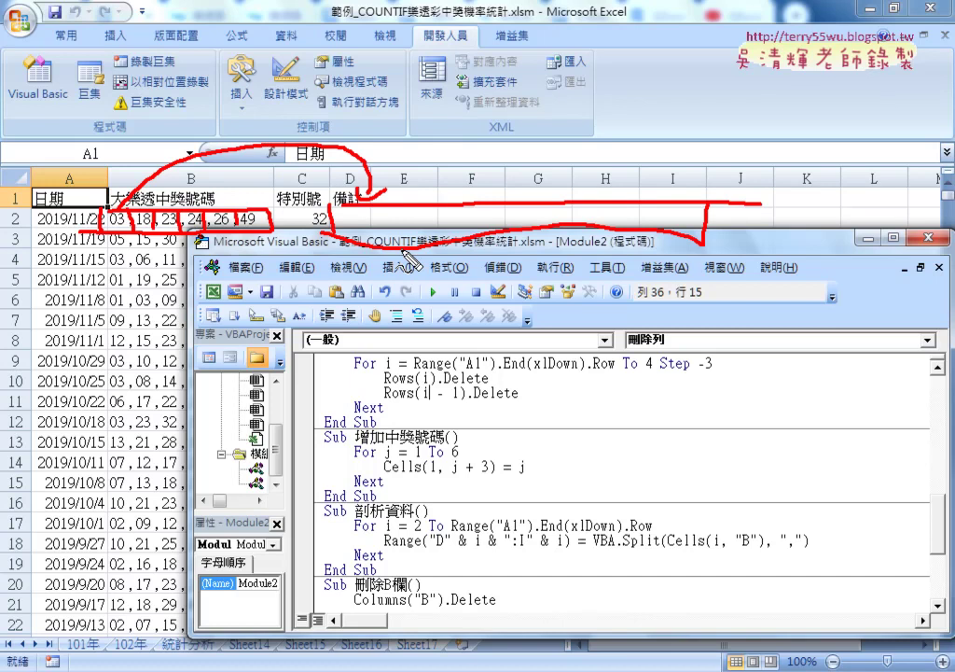
key("Escape")
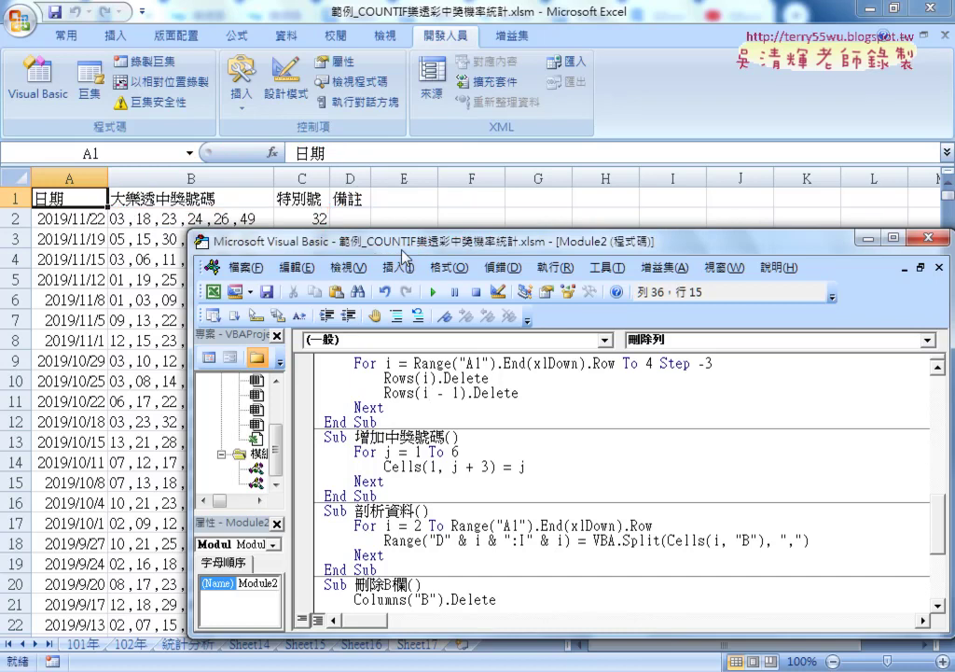
left_click(163, 218)
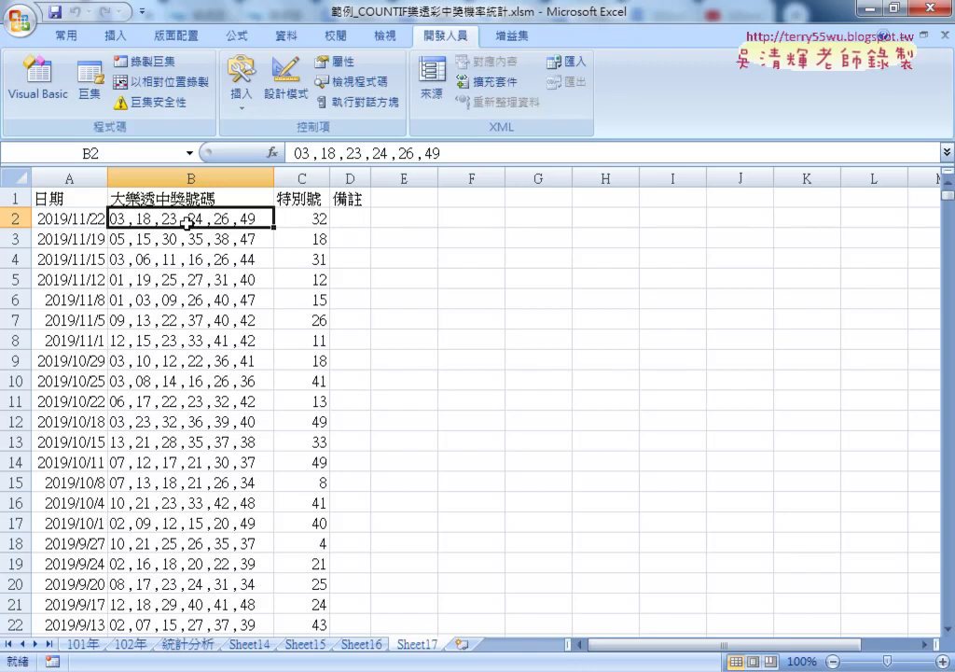
Select B2:B301 and set Text to Columns to comma-delimited with destination $D$2.
key("ctrl+shift+Down")
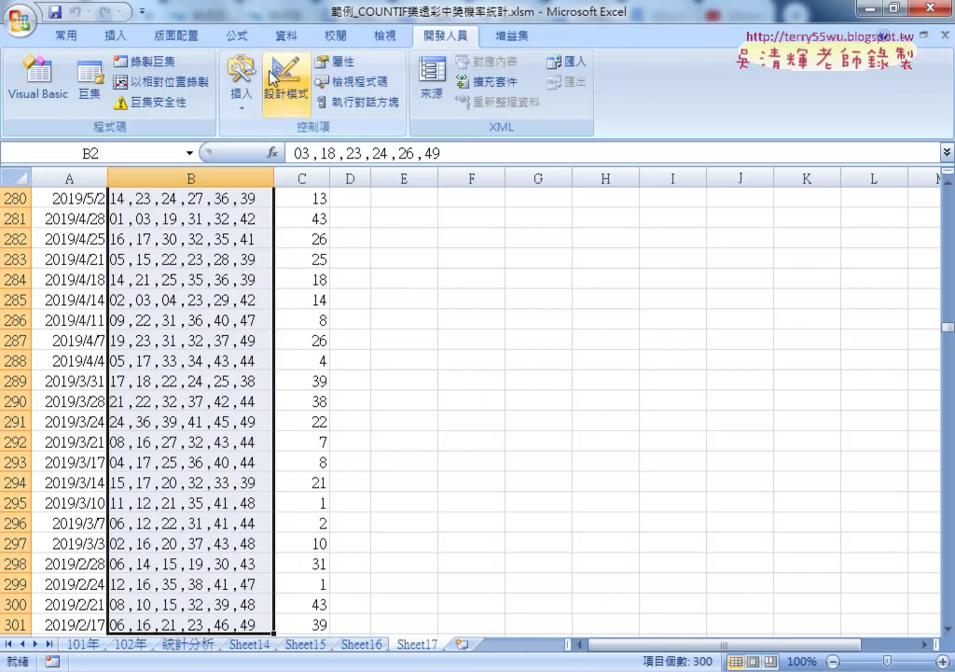
scroll(234, 56, "up", 3)
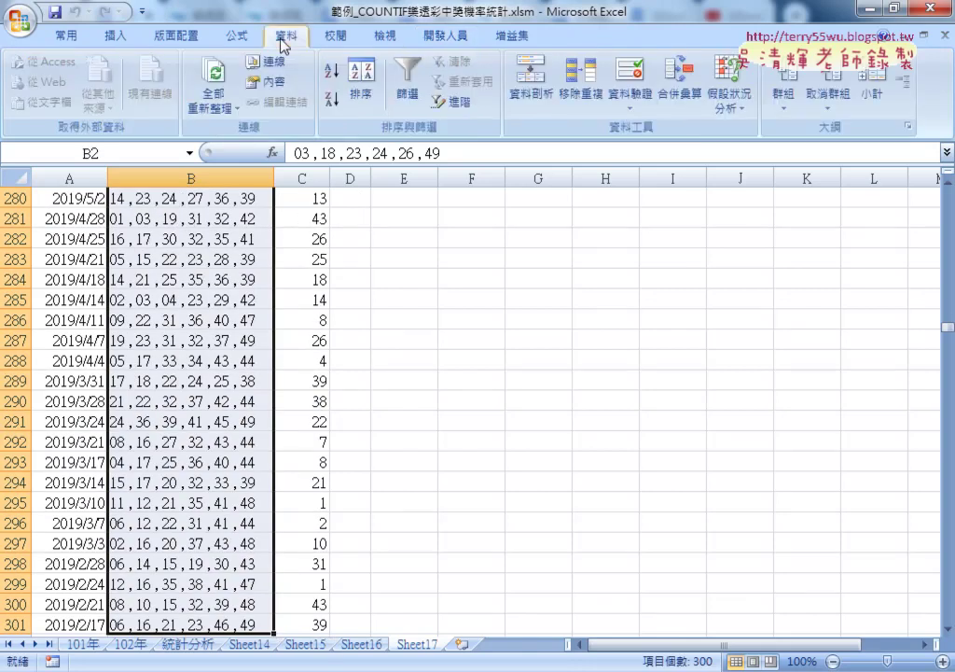
left_click(527, 93)
left_click(328, 436)
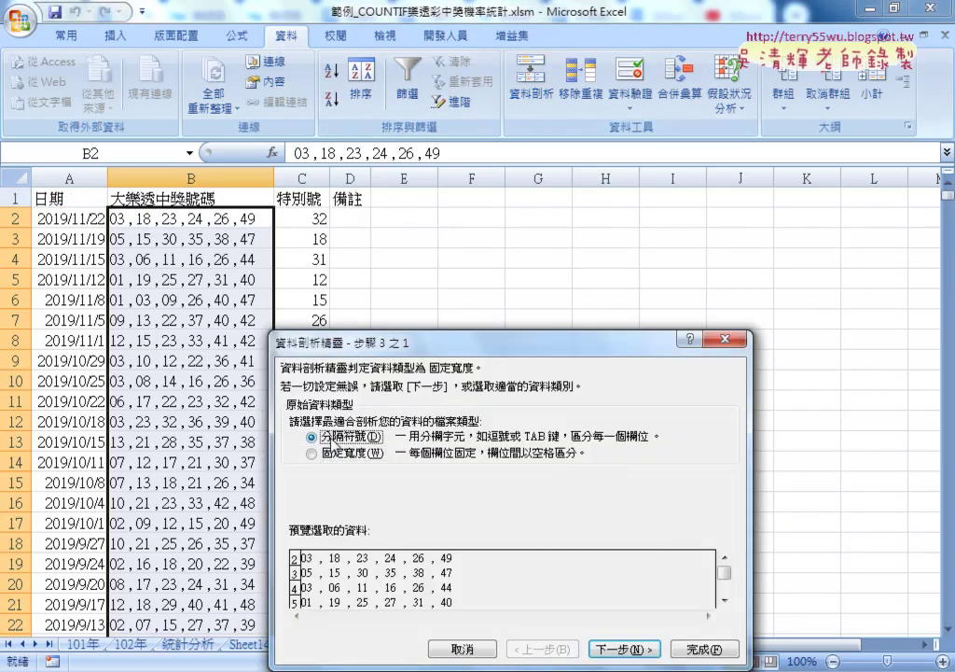
left_click(620, 650)
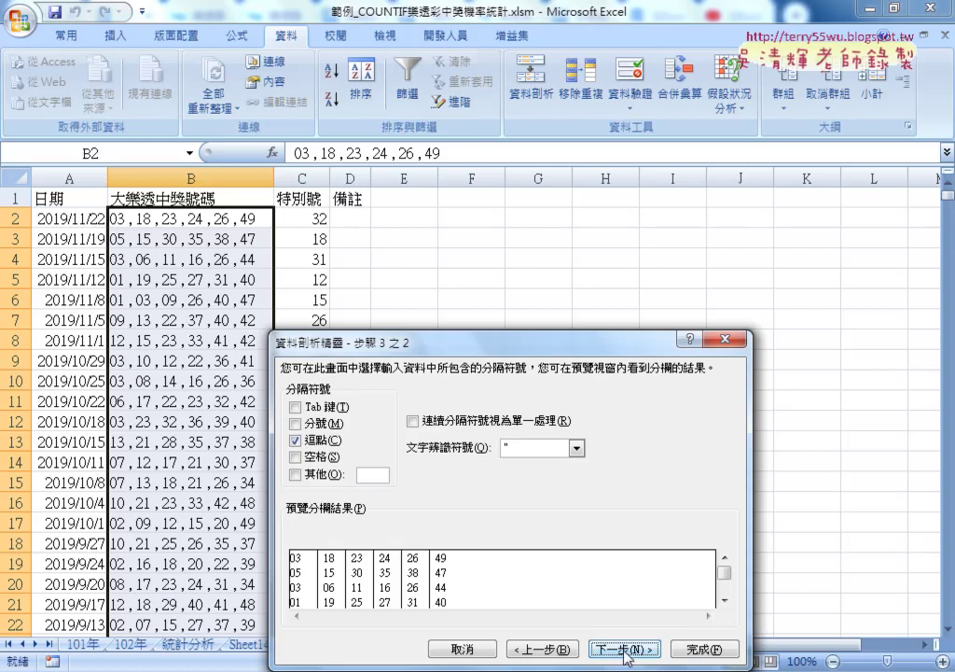
left_click(623, 651)
double_click(383, 488)
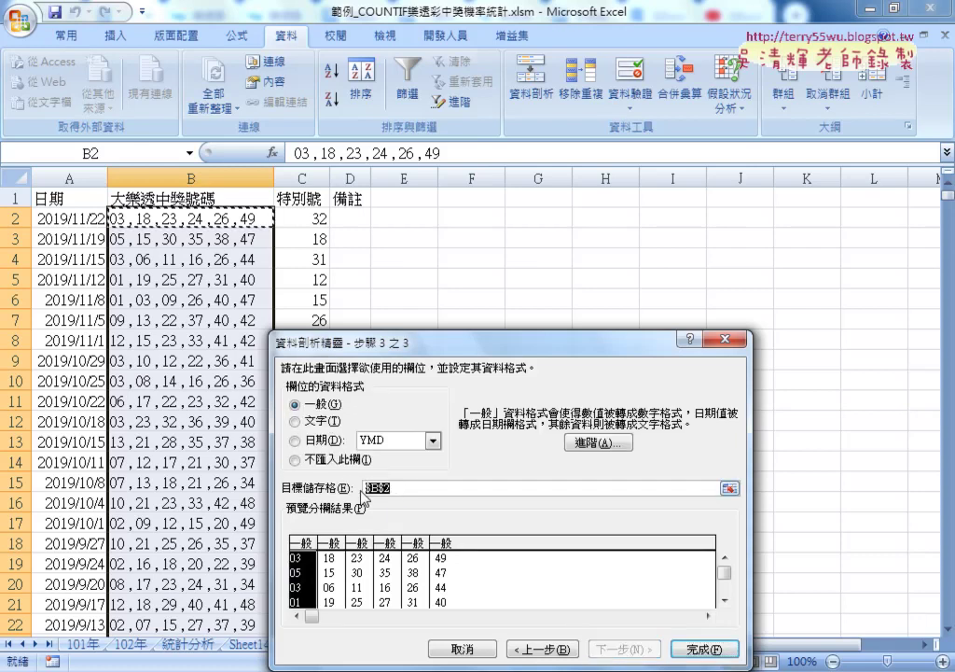
left_click(348, 220)
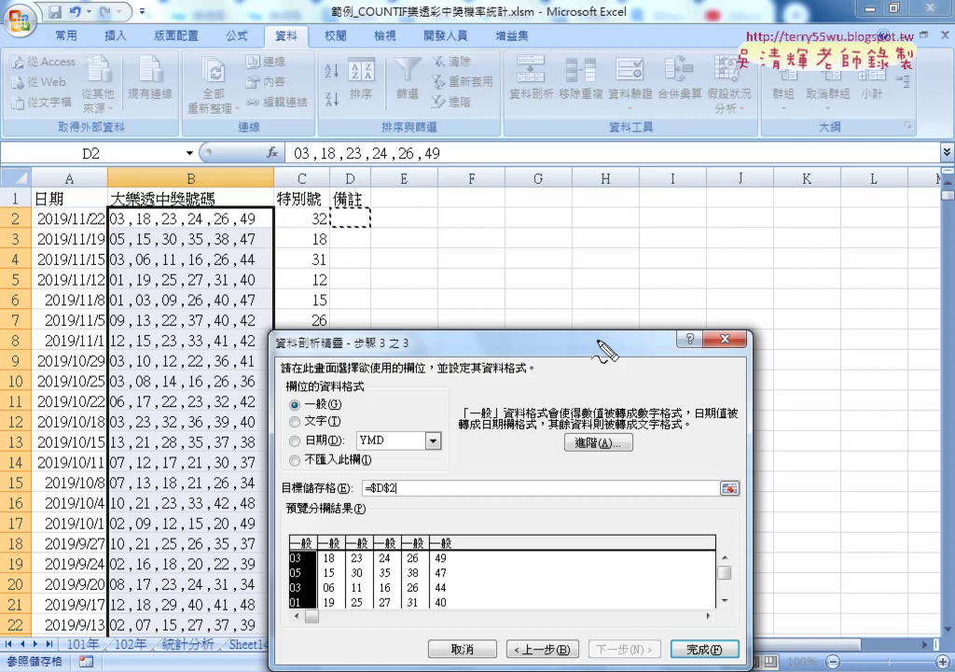
Mark B2's numbers and the D2:I2 output range with the pen, then cancel Text to Columns.
mouse_move(113, 200)
left_mouse_down()
mouse_move(101, 229)
mouse_move(254, 229)
left_mouse_up()
left_click_drag(103, 232, 260, 230)
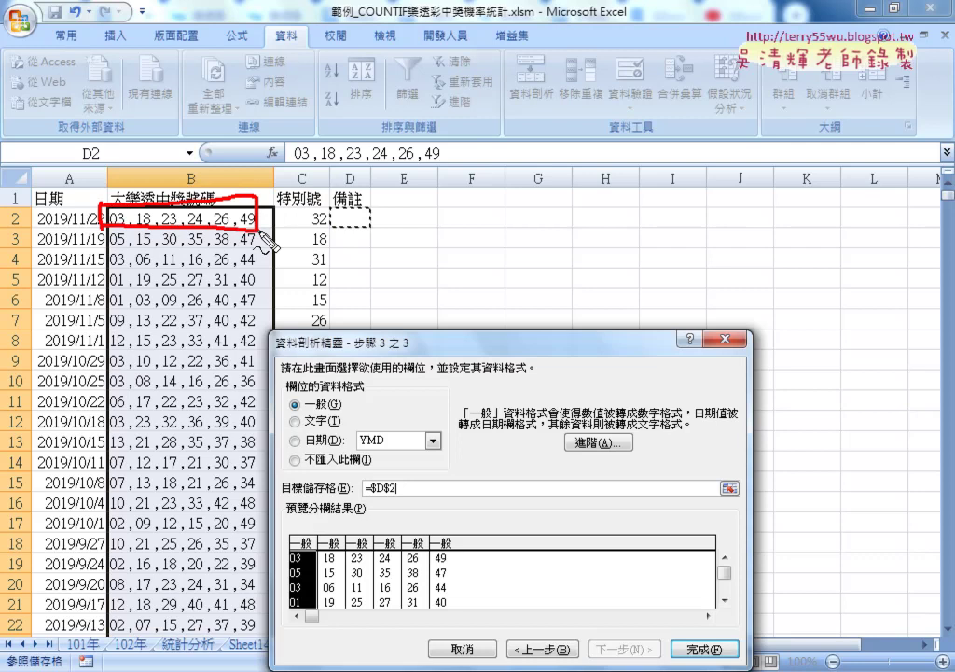
mouse_move(153, 230)
left_mouse_down()
mouse_move(157, 209)
mouse_move(333, 225)
mouse_move(545, 198)
mouse_move(690, 199)
left_mouse_up()
left_click_drag(343, 229, 690, 228)
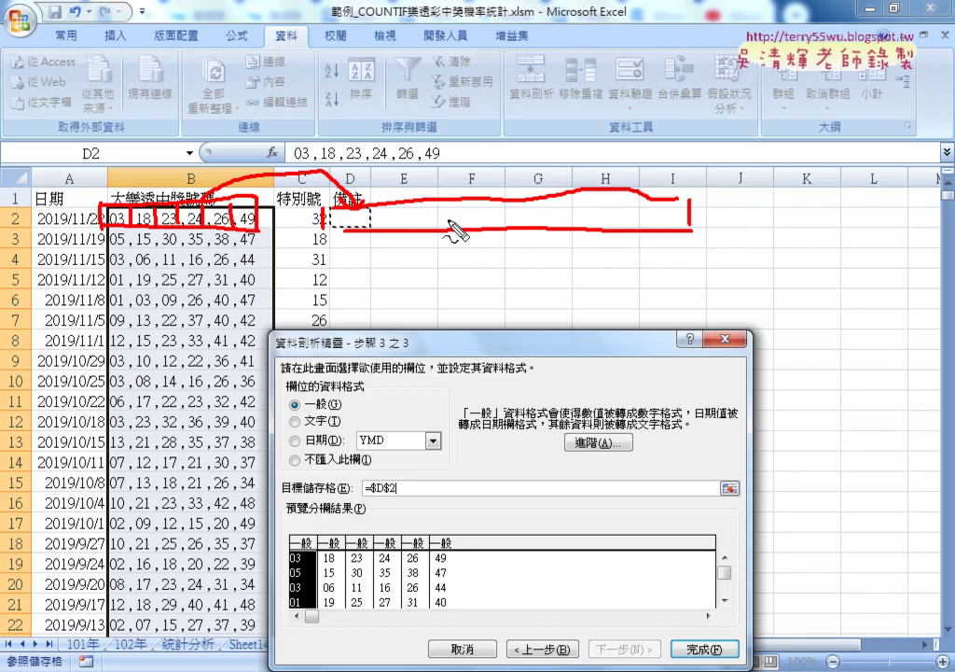
key("Escape")
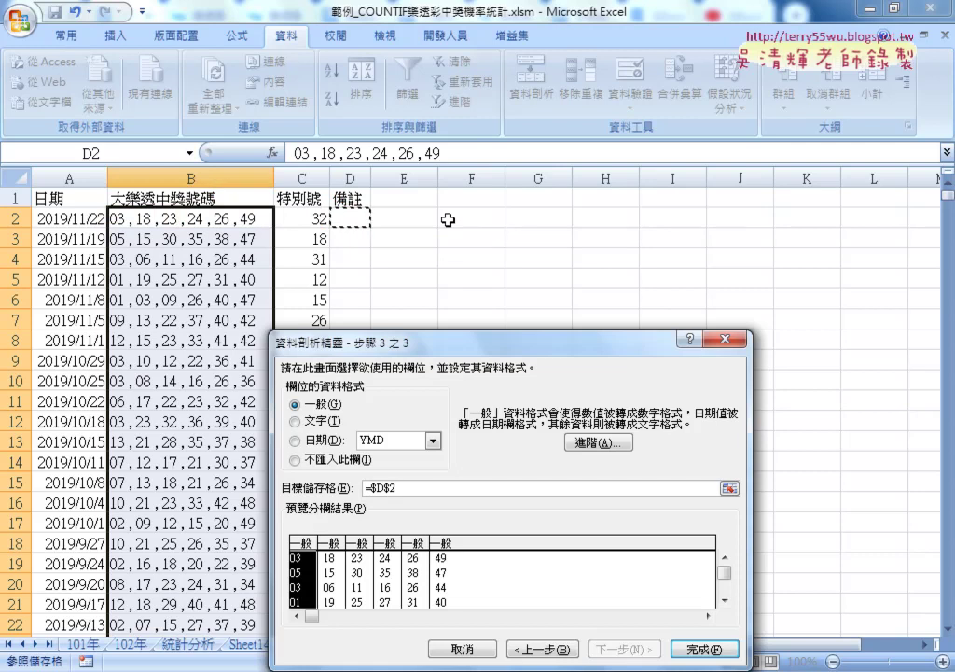
key("Escape")
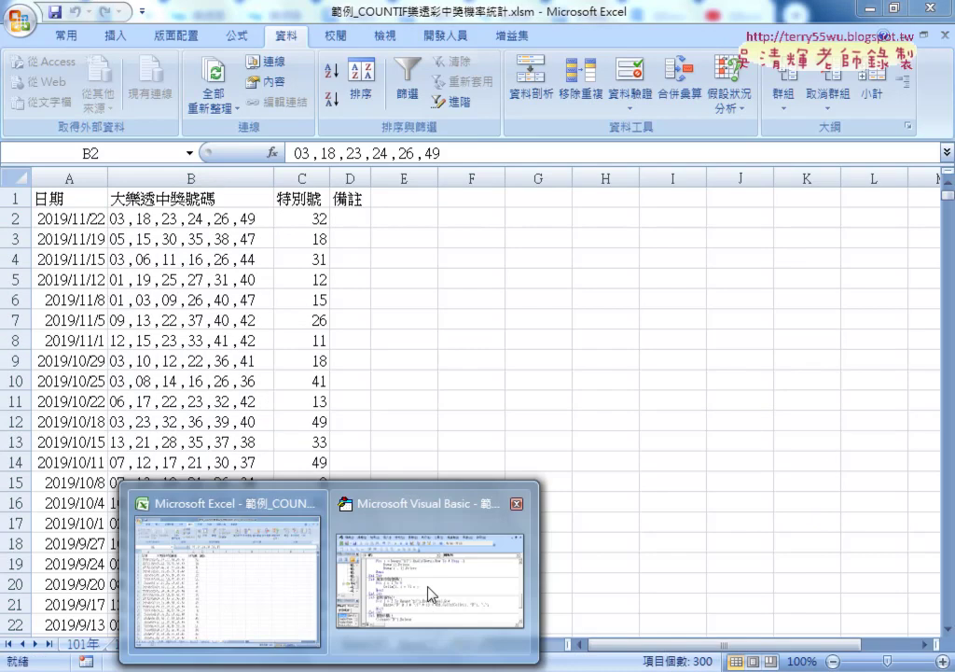
Switch to the VBA editor and highlight 剖析資料's loop from row 2 and its VBA.Split call.
left_click(427, 585)
scroll(508, 482, "down", 1)
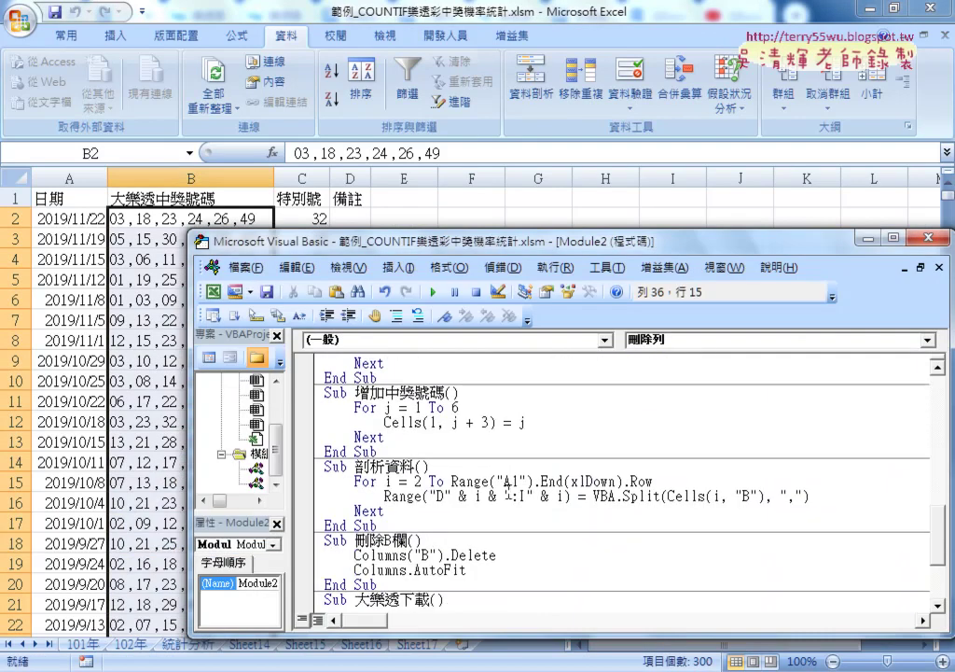
scroll(493, 463, "down", 1)
left_click_drag(355, 422, 399, 422)
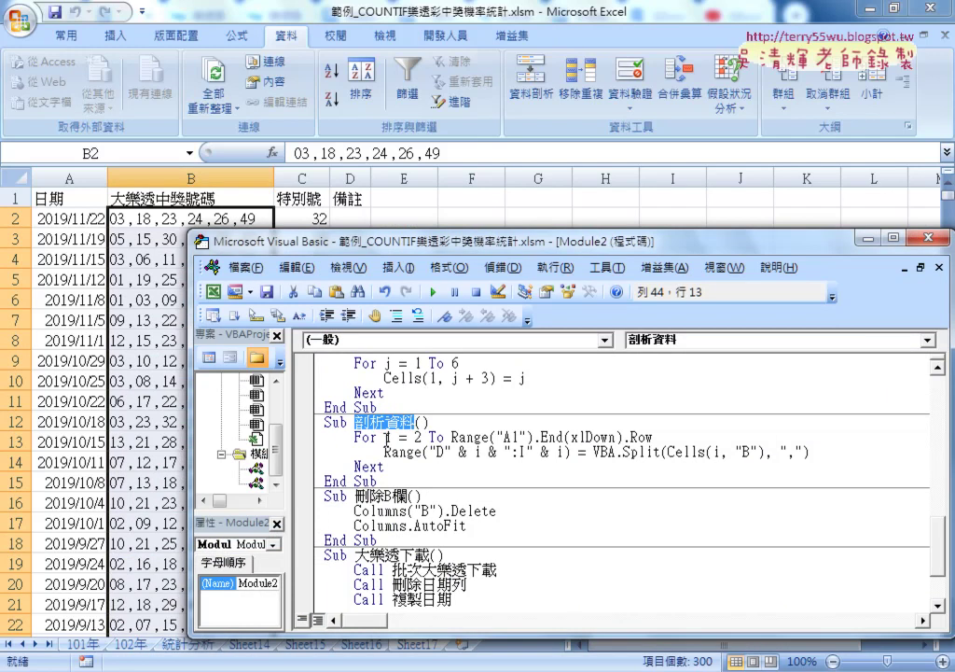
double_click(418, 436)
left_click_drag(451, 436, 667, 437)
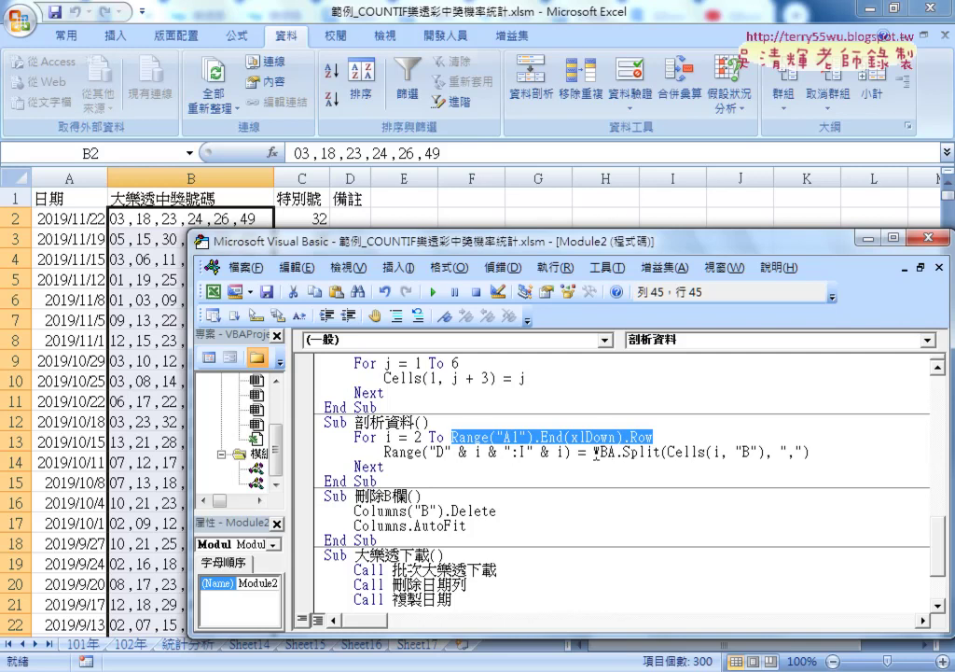
left_click_drag(594, 454, 658, 453)
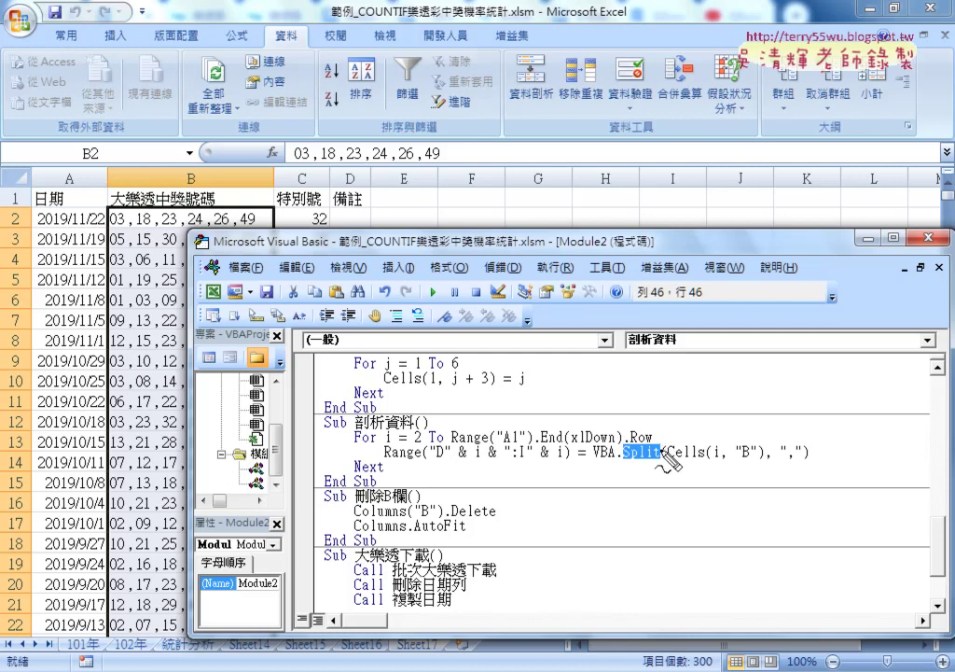
Relate the Split results to B2 and columns D:I, then select the Range address's row-dependent part.
left_click_drag(668, 460, 758, 457)
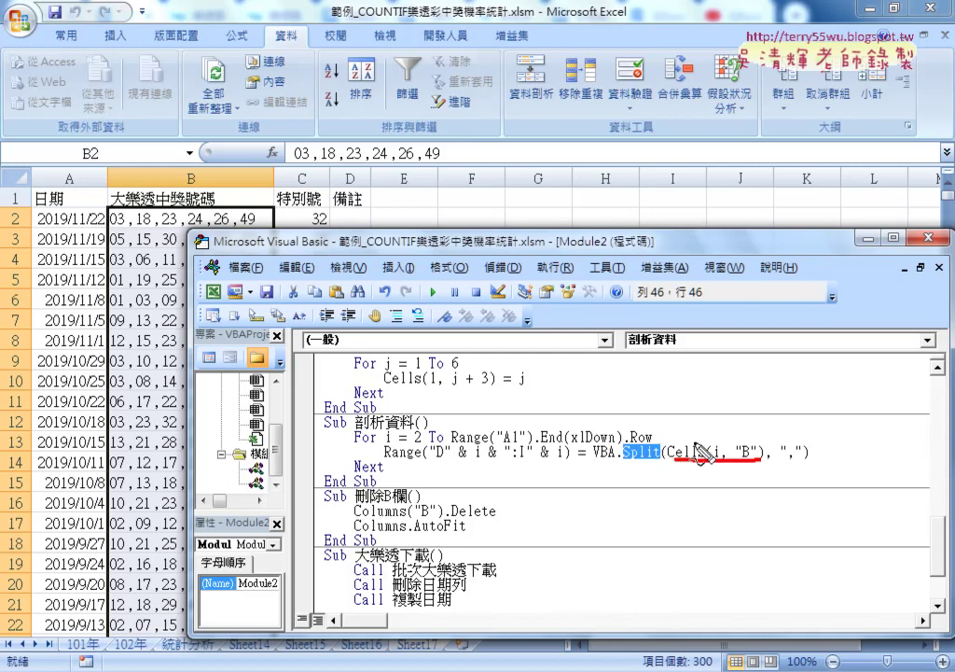
left_click_drag(100, 227, 282, 222)
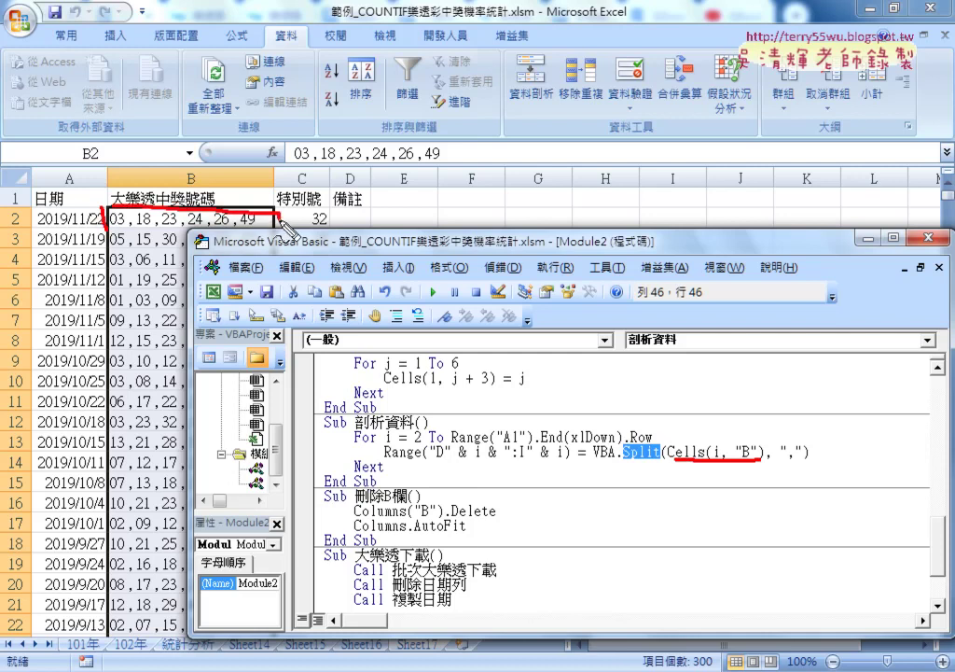
left_click_drag(126, 230, 278, 228)
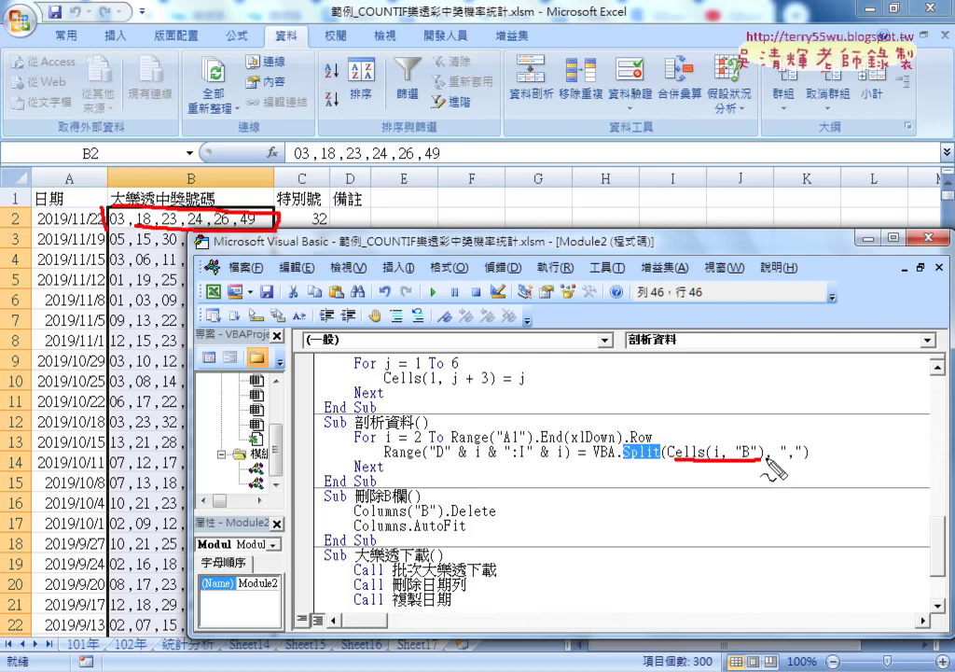
mouse_move(770, 458)
left_mouse_down()
mouse_move(763, 473)
mouse_move(800, 467)
left_mouse_up()
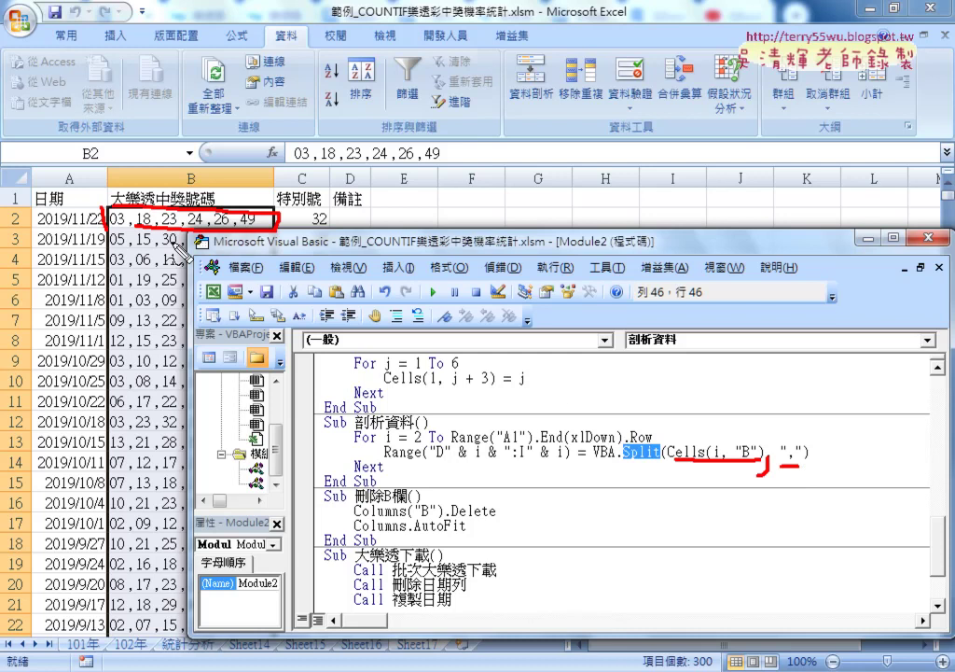
mouse_move(129, 212)
left_mouse_down()
mouse_move(127, 229)
mouse_move(232, 228)
left_mouse_up()
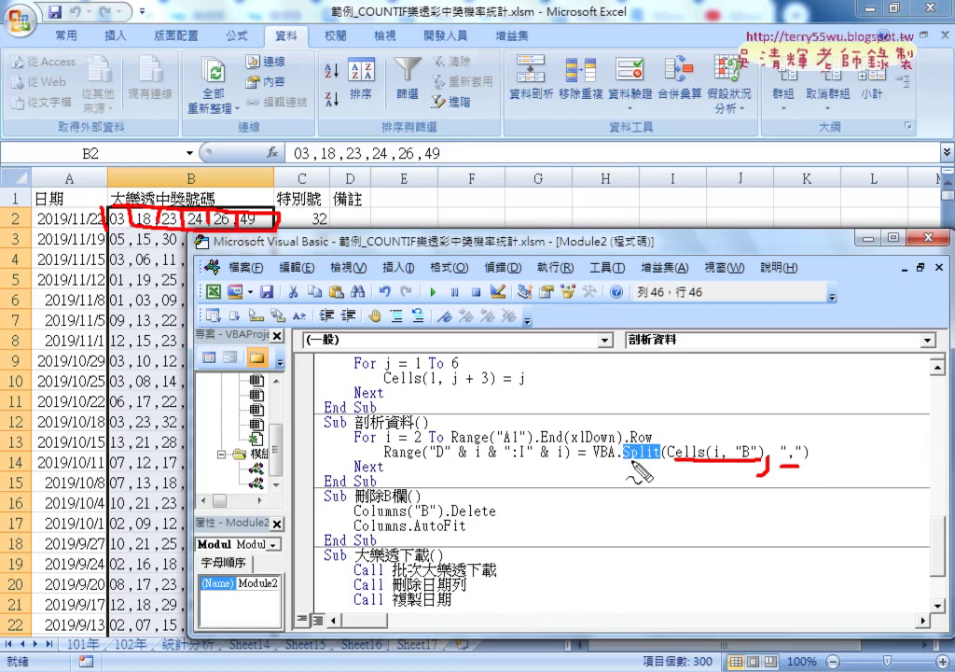
mouse_move(626, 459)
left_mouse_down()
mouse_move(518, 465)
mouse_move(545, 477)
left_mouse_up()
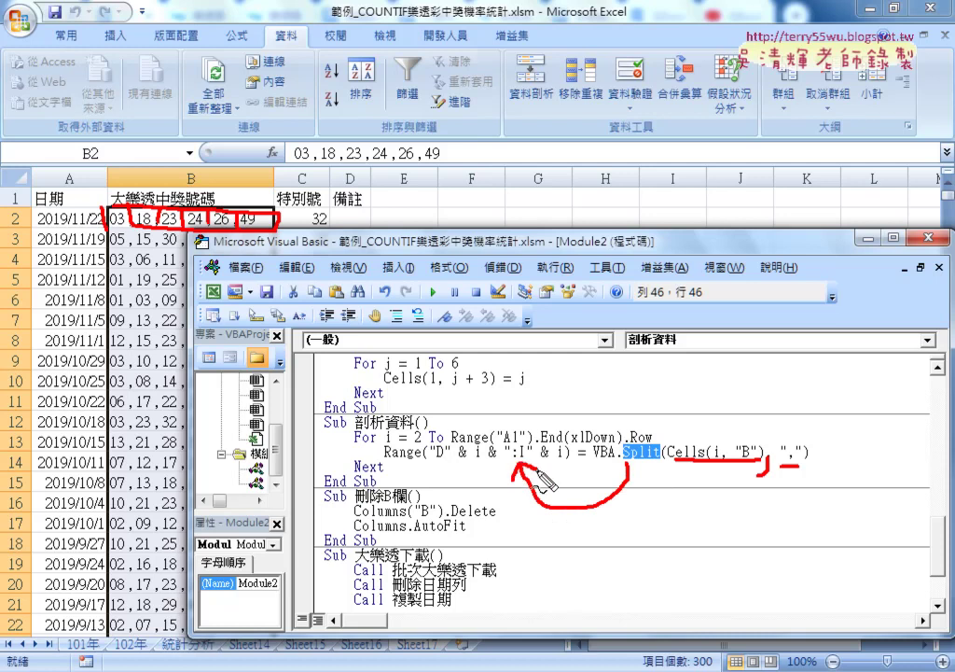
left_click_drag(383, 459, 571, 458)
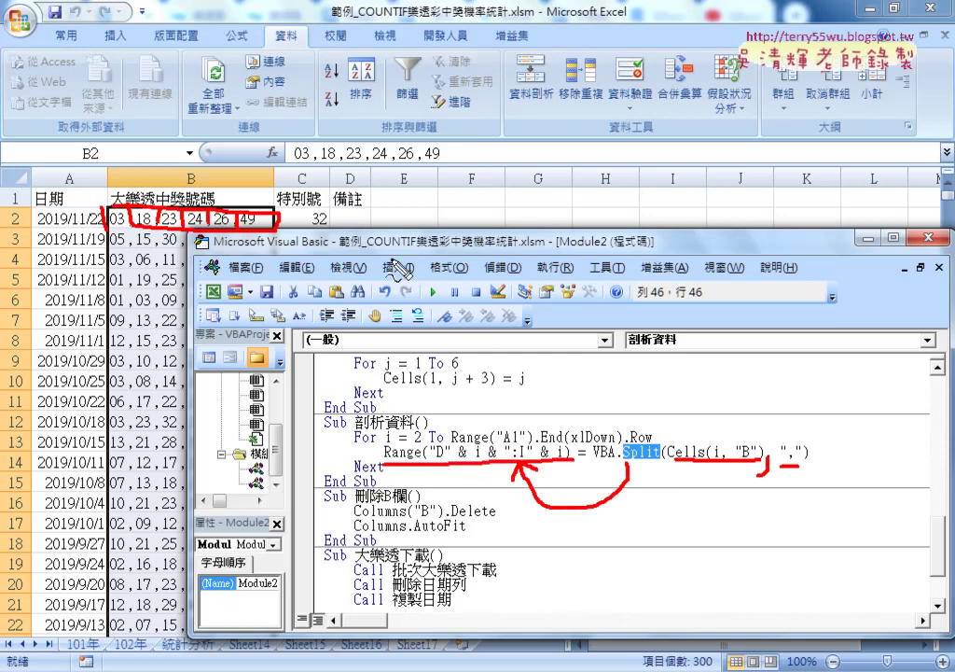
mouse_move(328, 212)
left_mouse_down()
mouse_move(333, 233)
mouse_move(690, 200)
left_mouse_up()
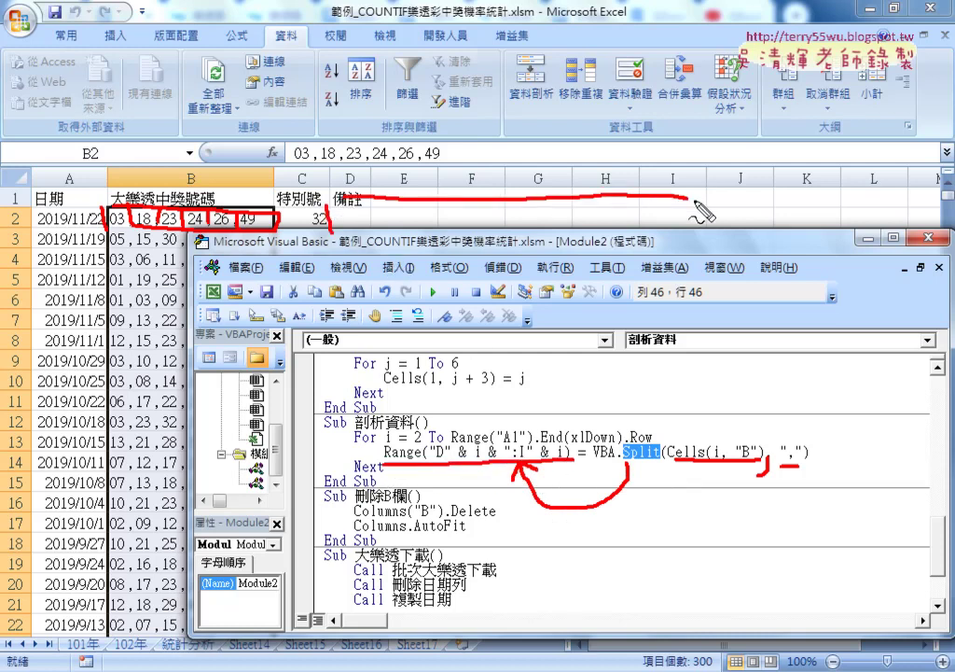
left_click_drag(338, 220, 695, 247)
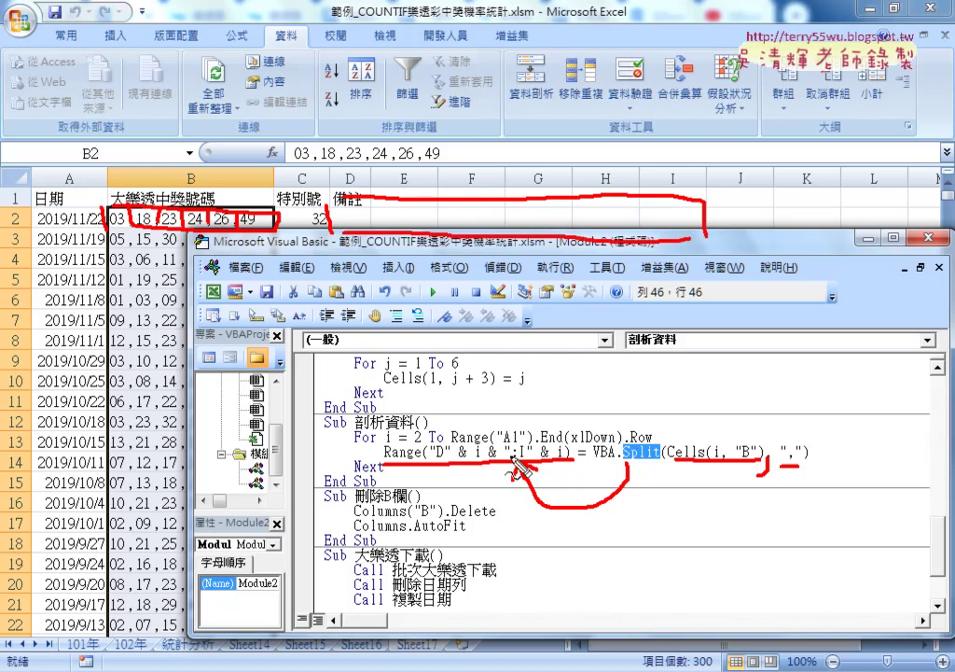
left_click_drag(516, 467, 506, 478)
key("Escape")
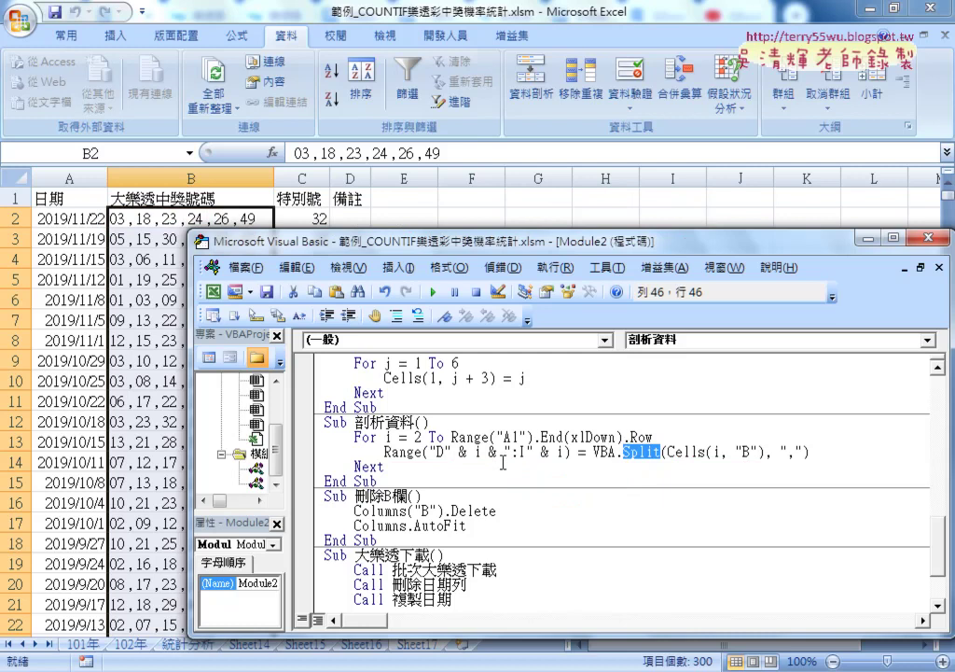
left_click_drag(446, 451, 564, 453)
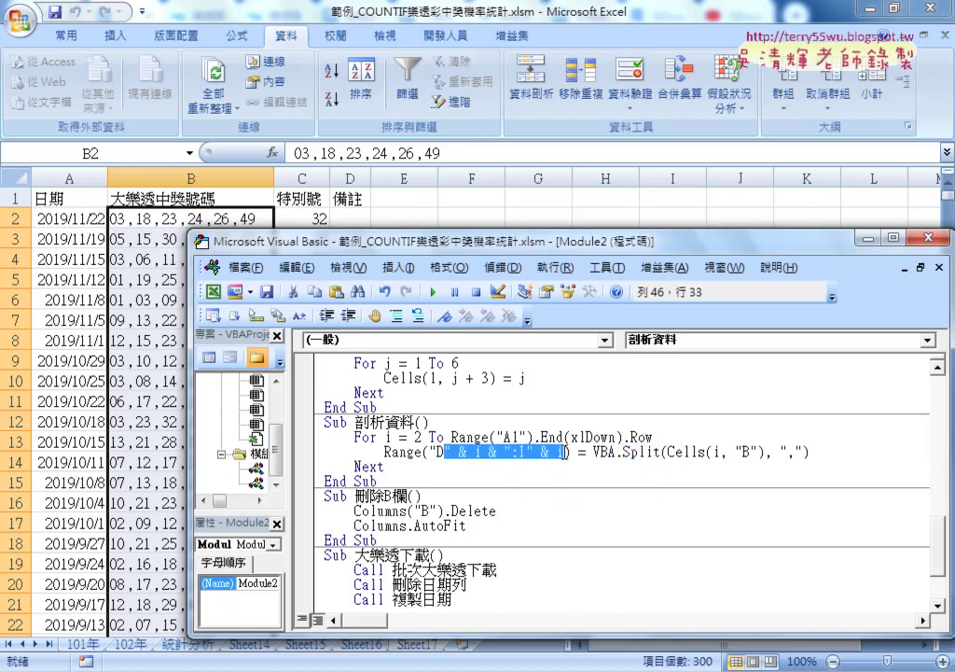
type("2:I")
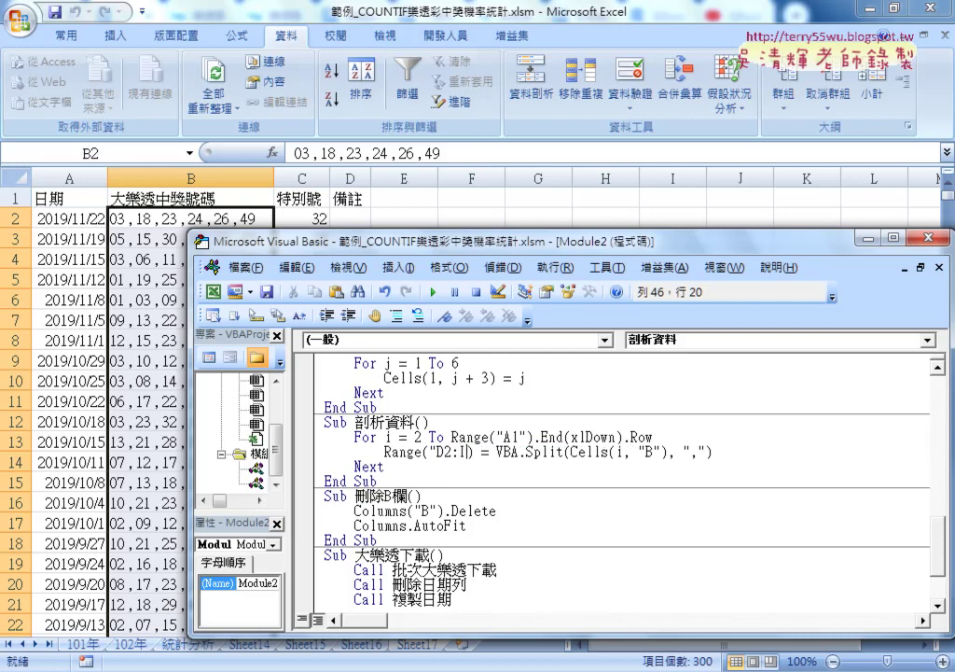
type("2")
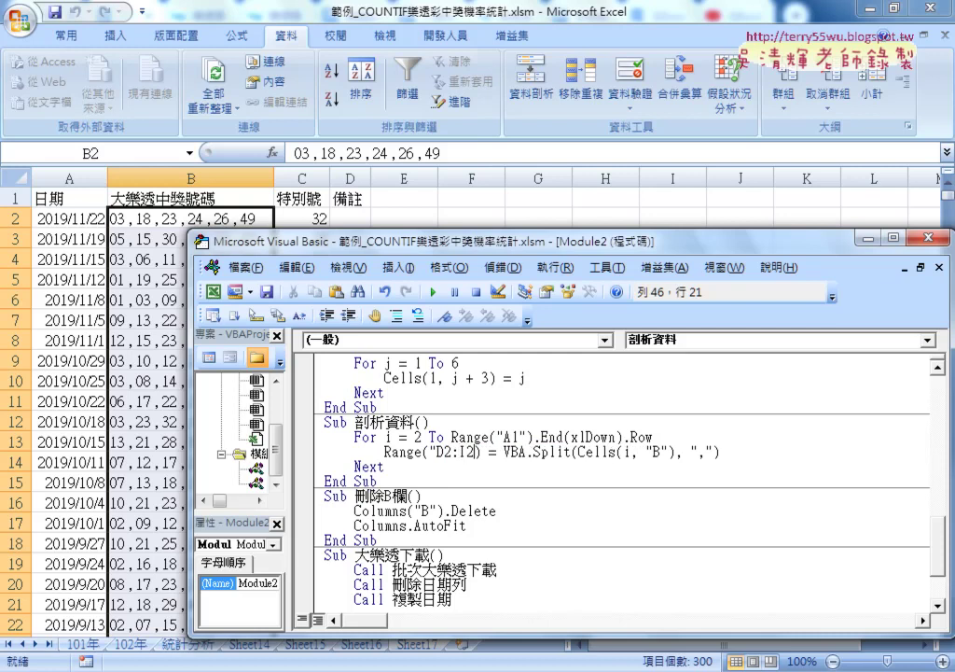
type("\"")
left_click(534, 452)
left_click(443, 452)
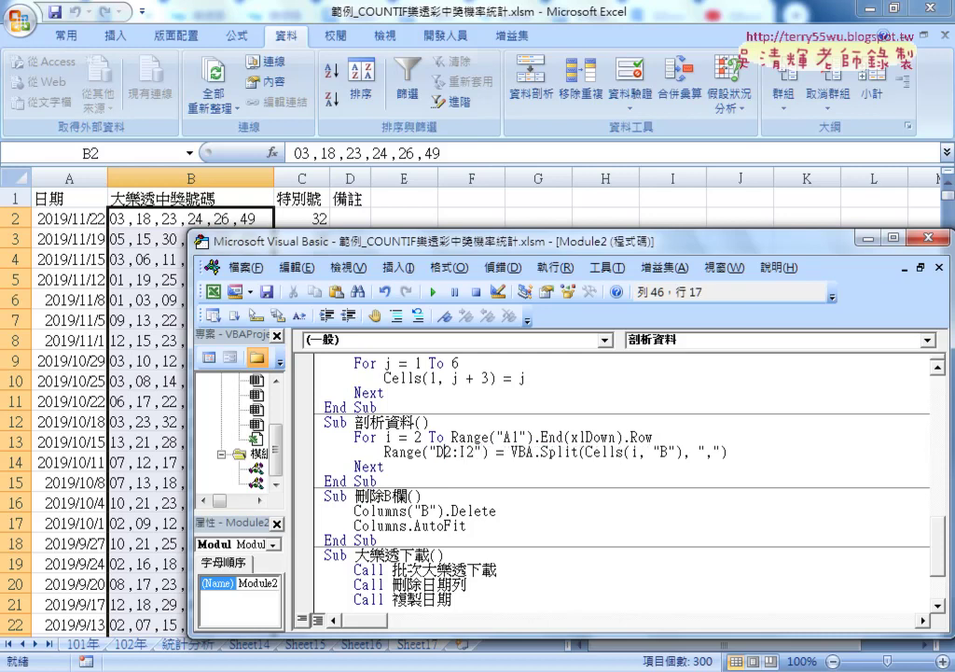
key("shift+Right")
type("\"\"")
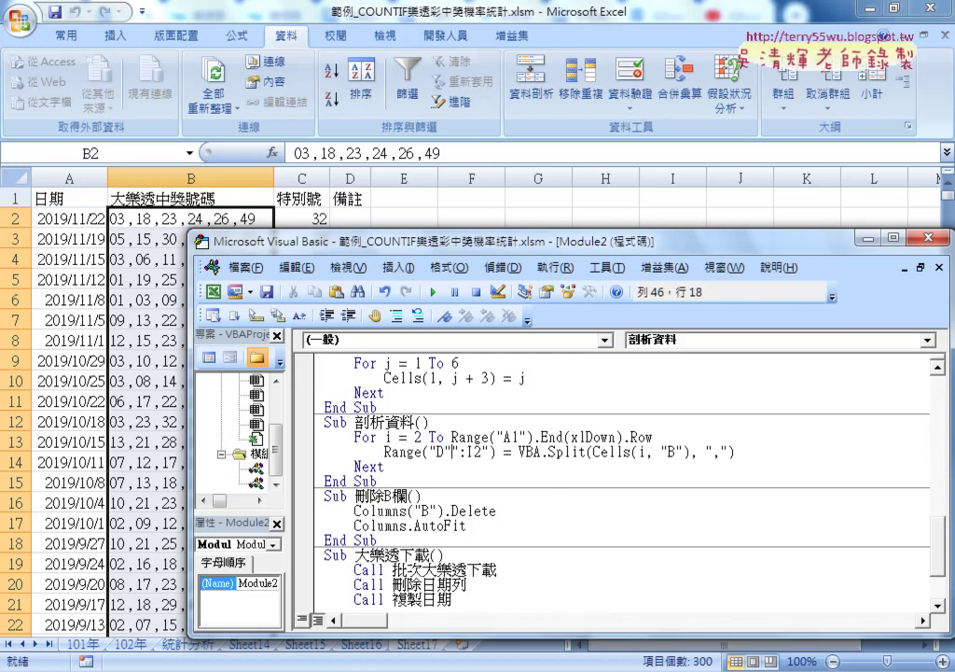
type("&&")
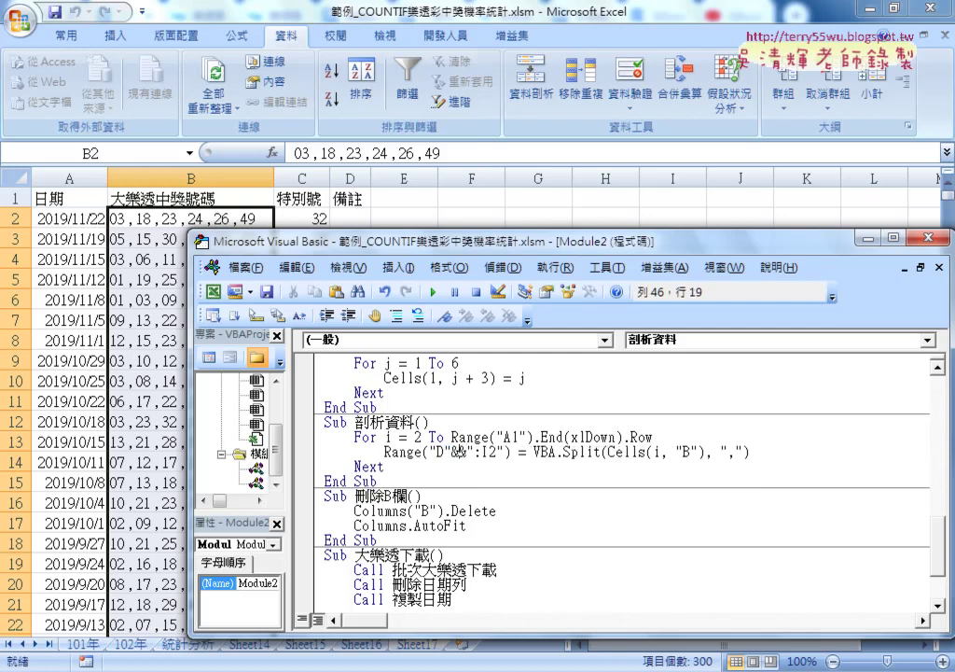
type("i")
left_click(443, 451)
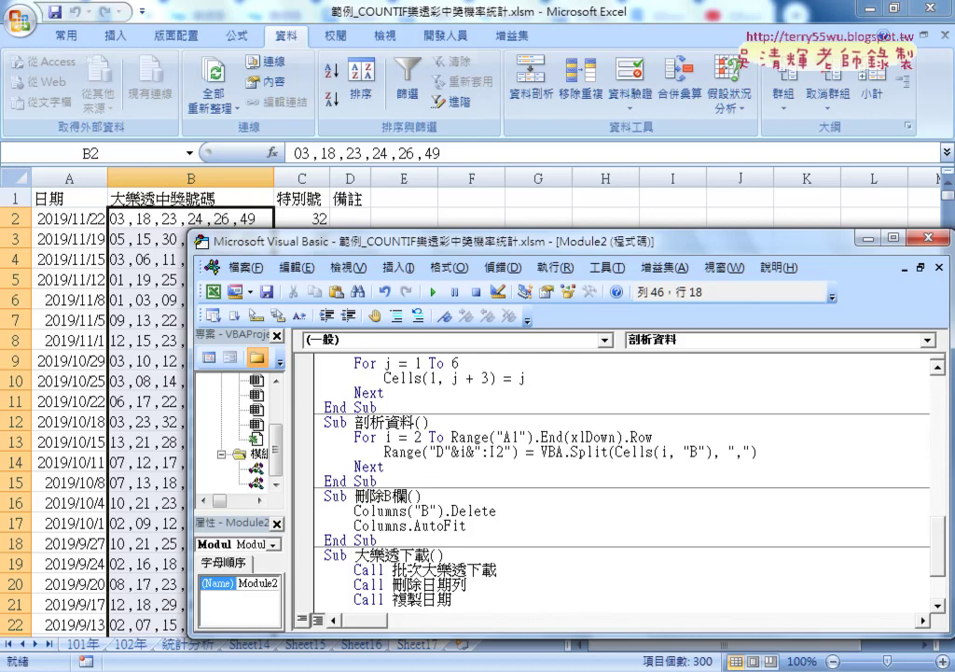
key("Right")
key("Right")
key("Right")
key("space")
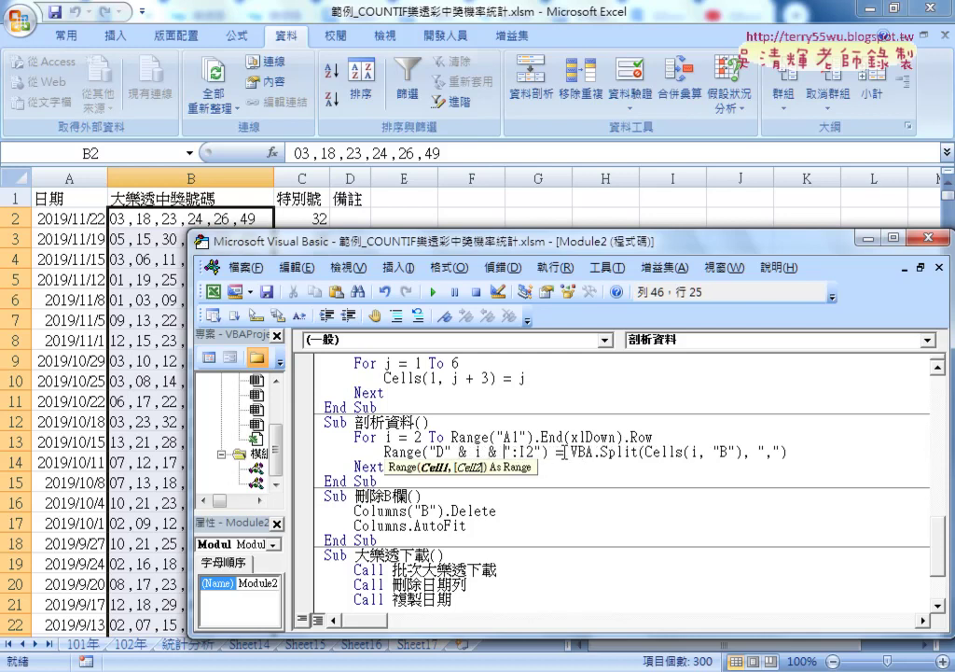
key("Right")
key("Right")
key("Right")
key("Delete")
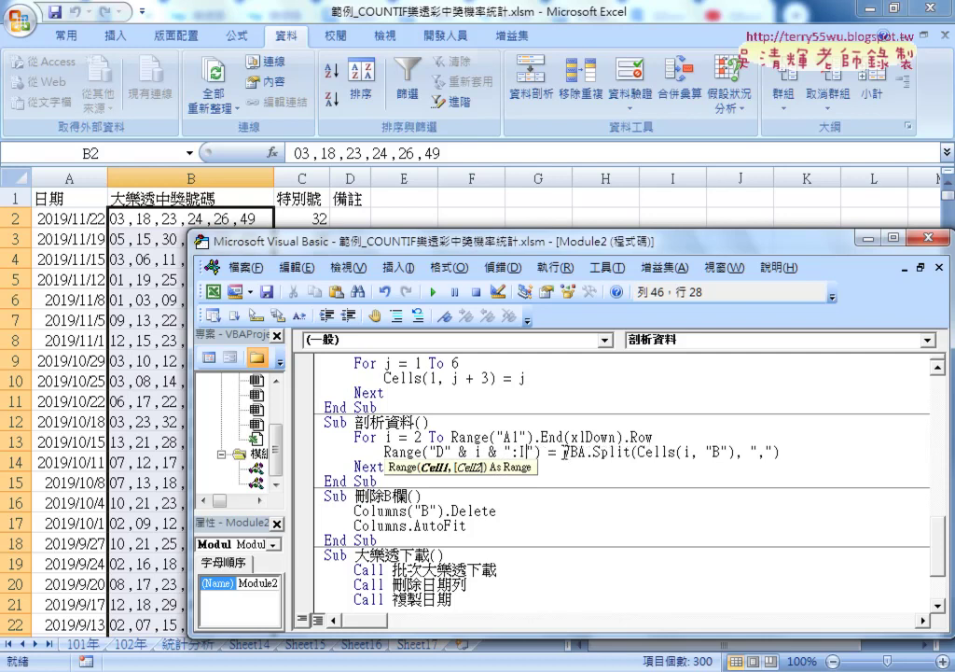
key("Right")
type("& ")
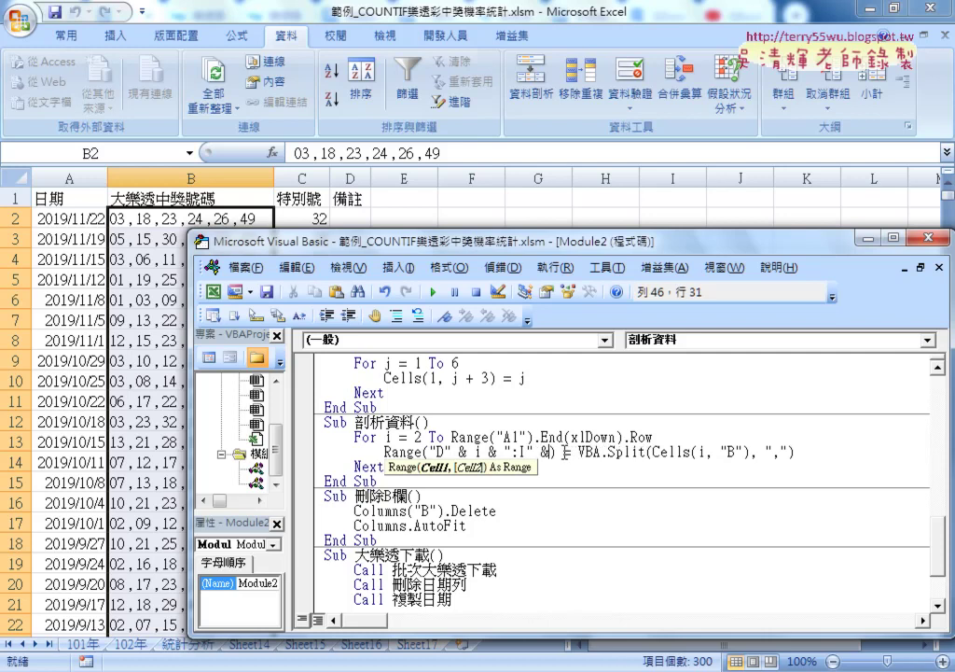
type("i")
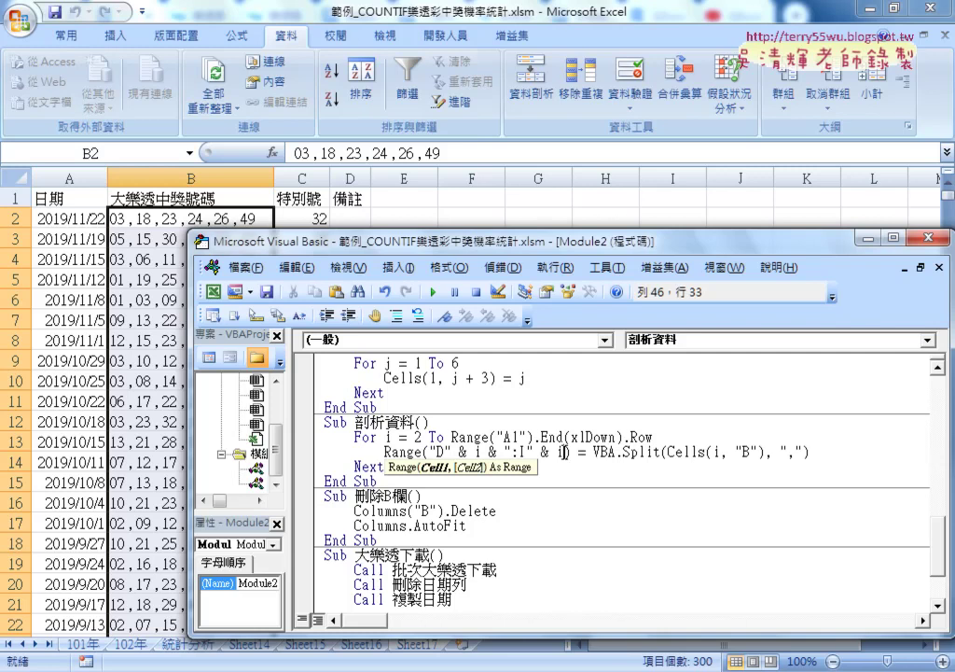
Set a breakpoint on the Range line, run to it, and step once to split row 2.
left_click(304, 452)
key("F5")
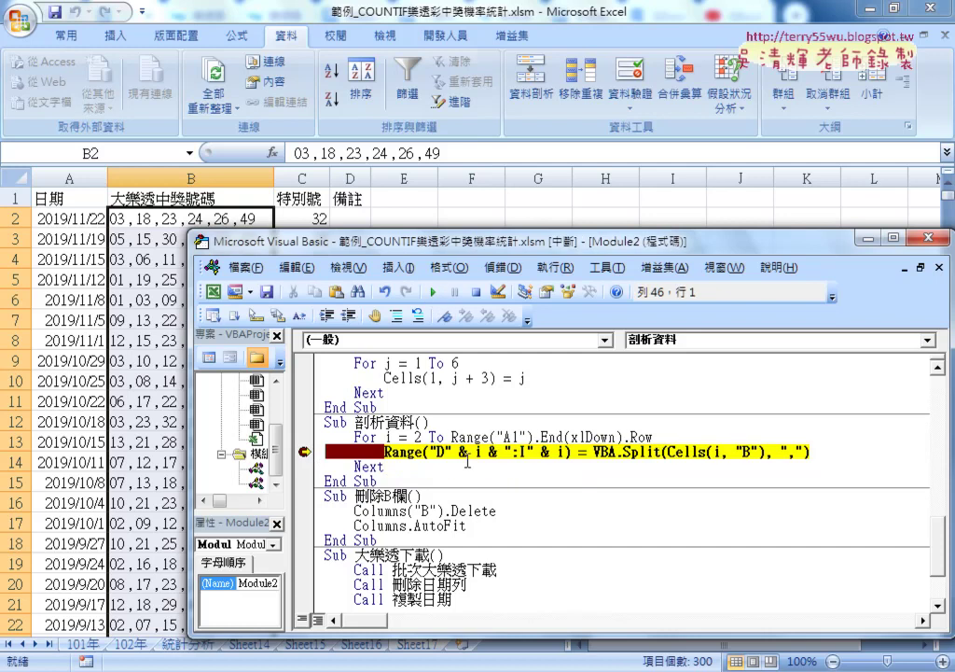
mouse_move(480, 451)
key("F8")
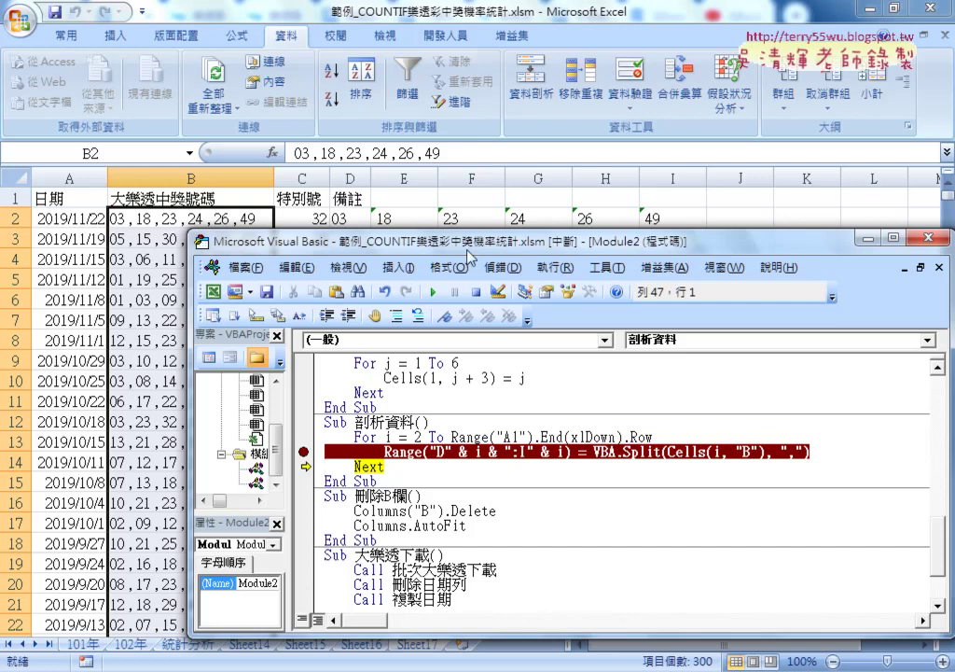
mouse_move(455, 230)
left_mouse_down()
mouse_move(455, 264)
mouse_move(338, 260)
left_mouse_up()
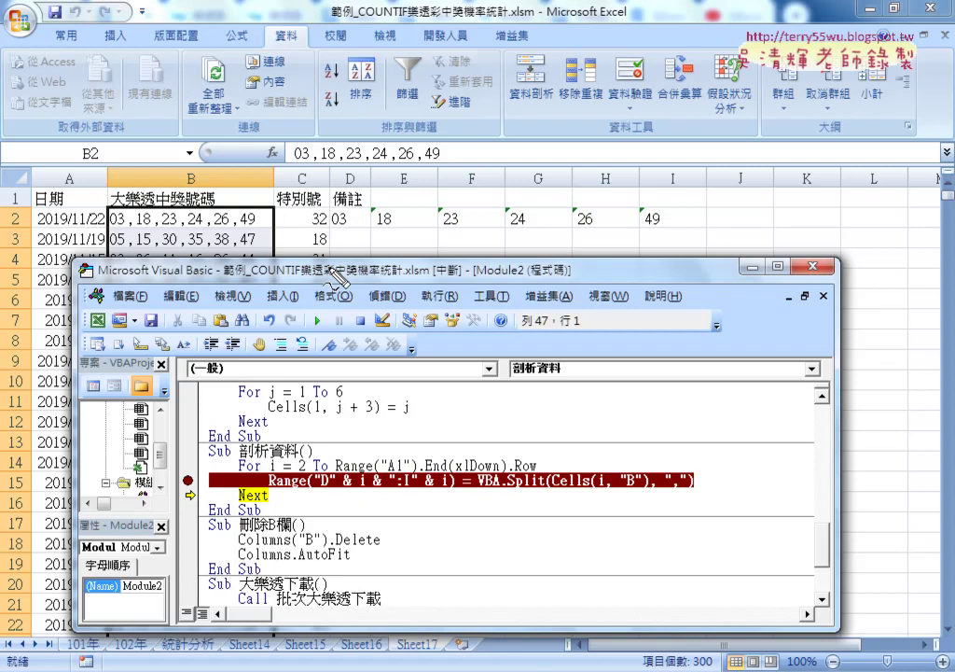
left_click_drag(507, 488, 546, 489)
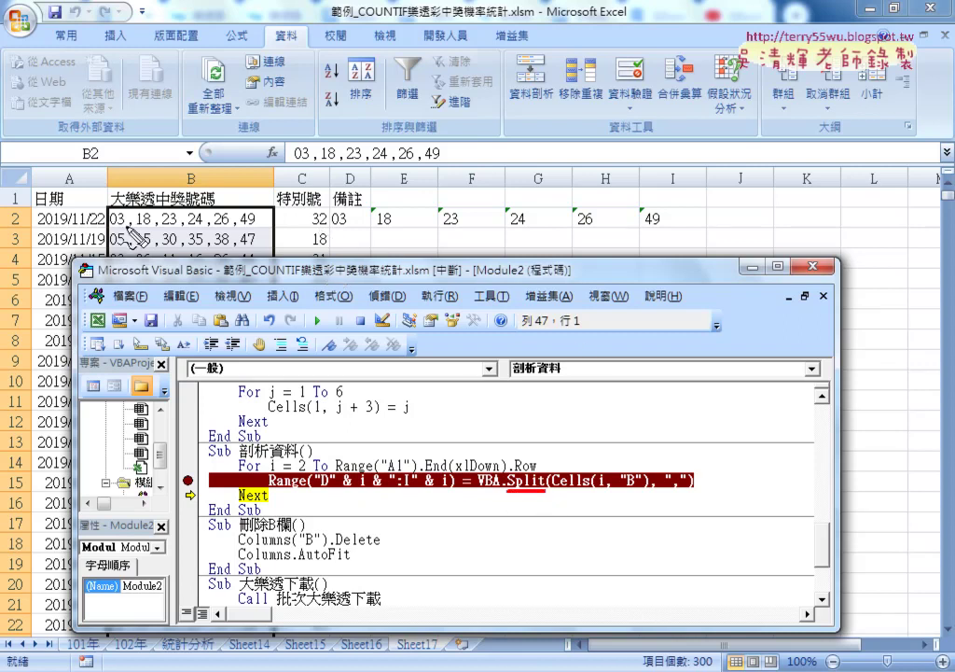
left_click_drag(333, 222, 351, 222)
left_click_drag(645, 225, 667, 223)
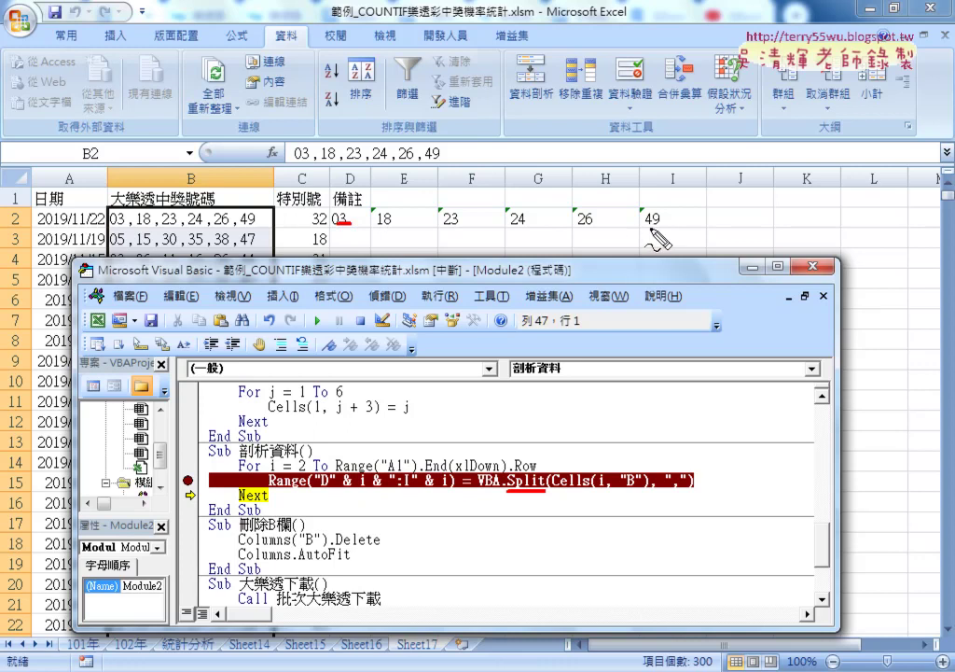
left_click_drag(241, 227, 258, 224)
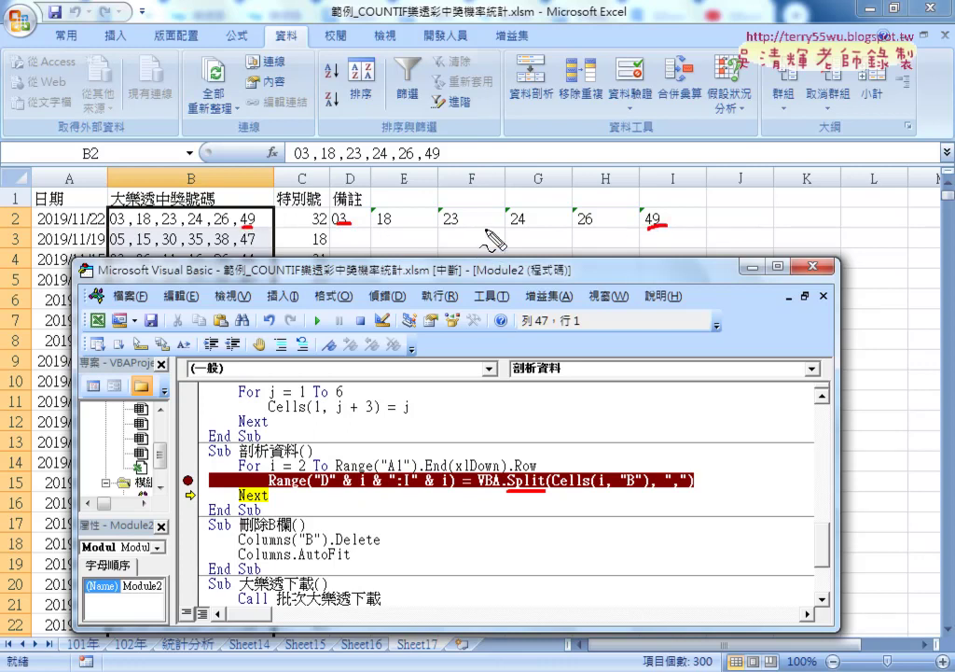
key("Escape")
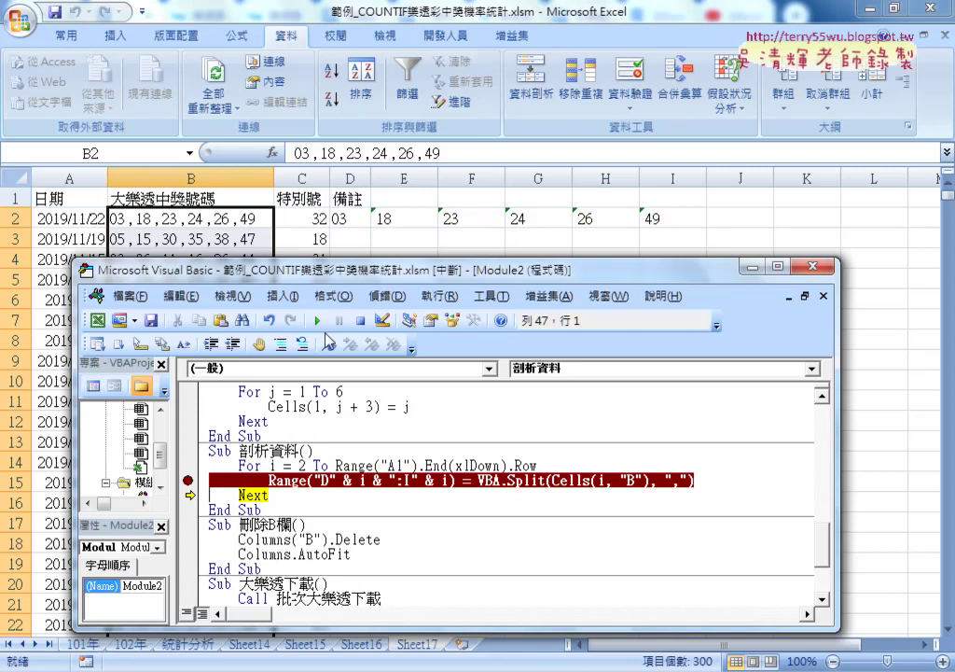
Remove the breakpoint and run 剖析資料 to split every draw into columns D to I.
left_click(317, 320)
key("F9")
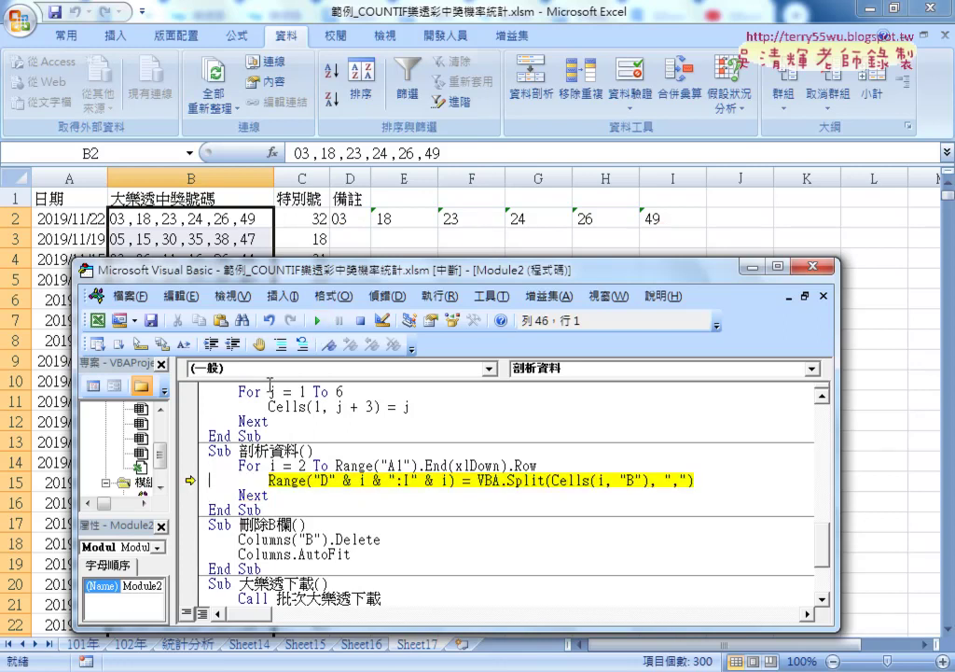
left_click(318, 320)
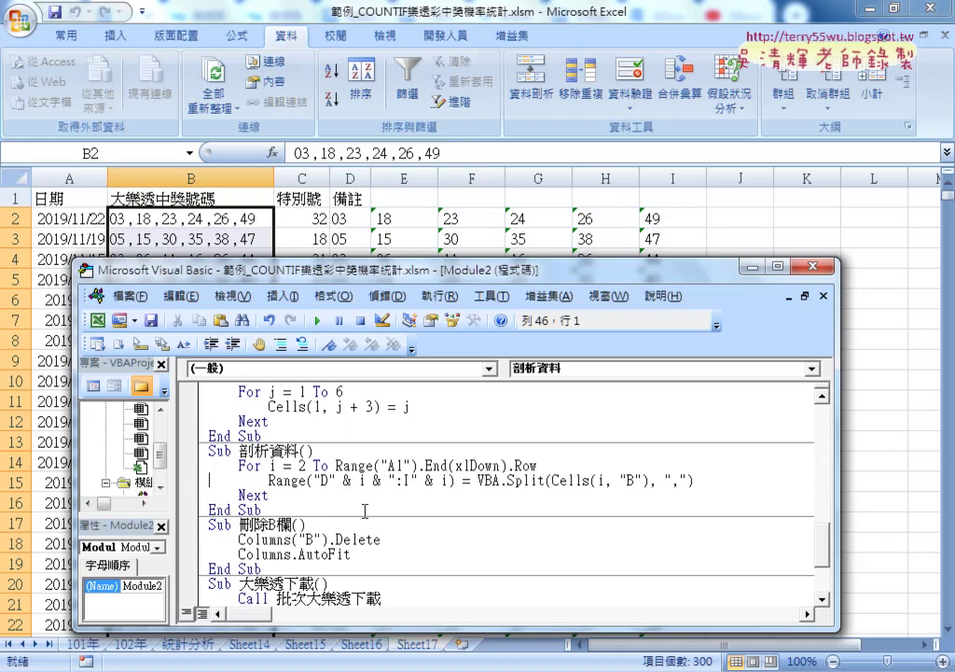
Run the 增加中獎號碼 macro to write headers 1 to 6 into D1:I1.
scroll(329, 420, "up", 1)
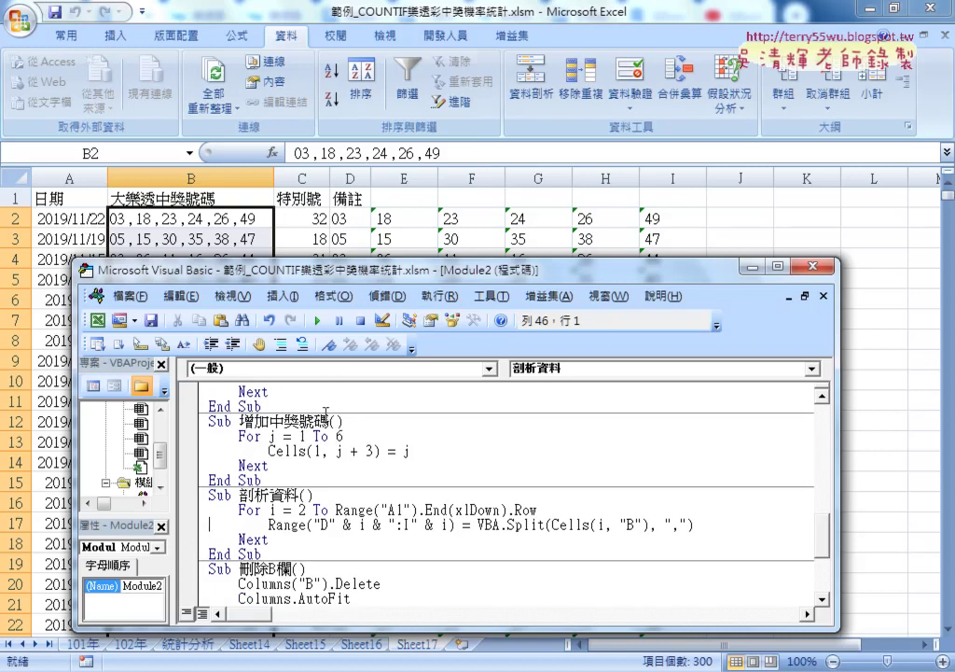
left_click(328, 421)
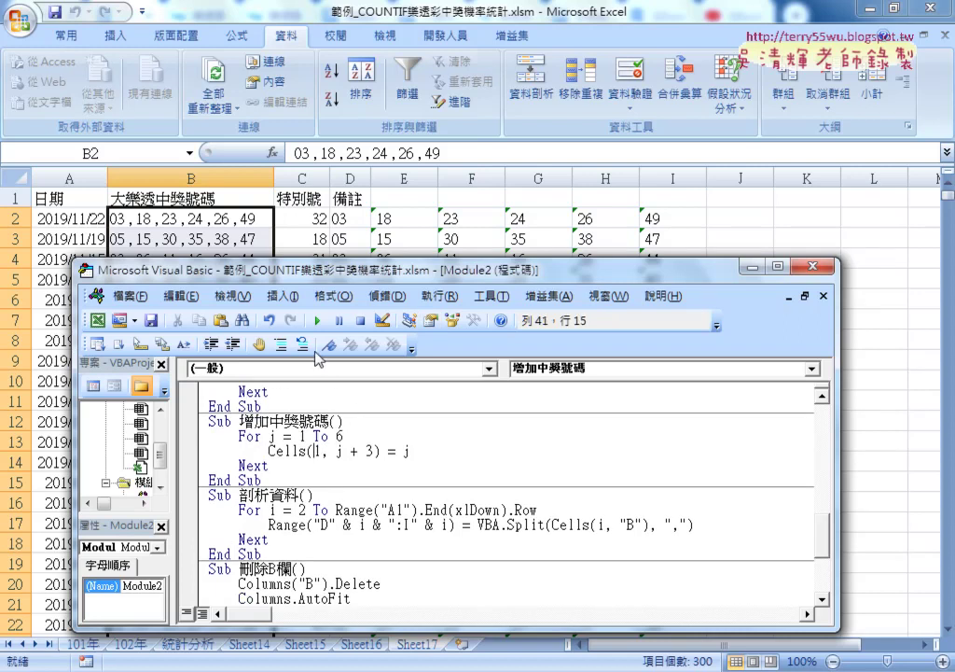
left_click(320, 321)
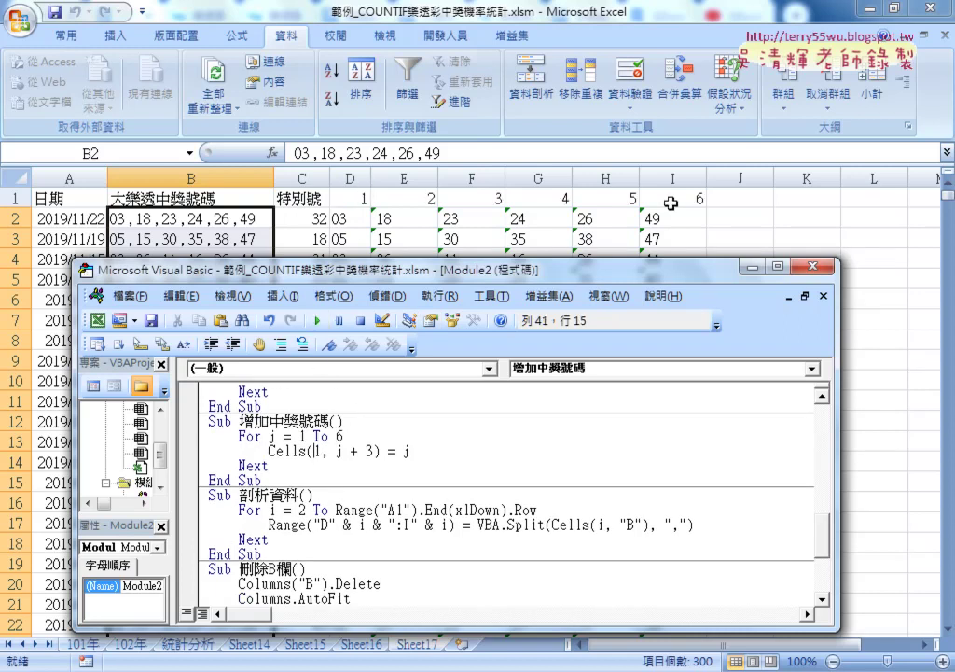
Highlight the loop counter j, range 1 To 6, column offset j + 3 and written value j.
double_click(271, 436)
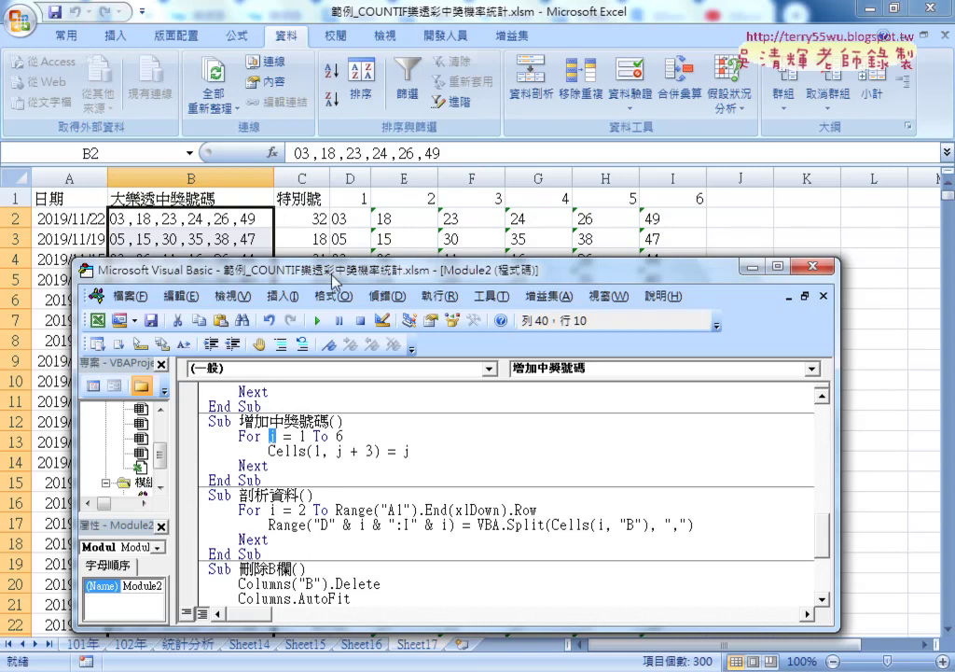
left_click_drag(299, 436, 342, 436)
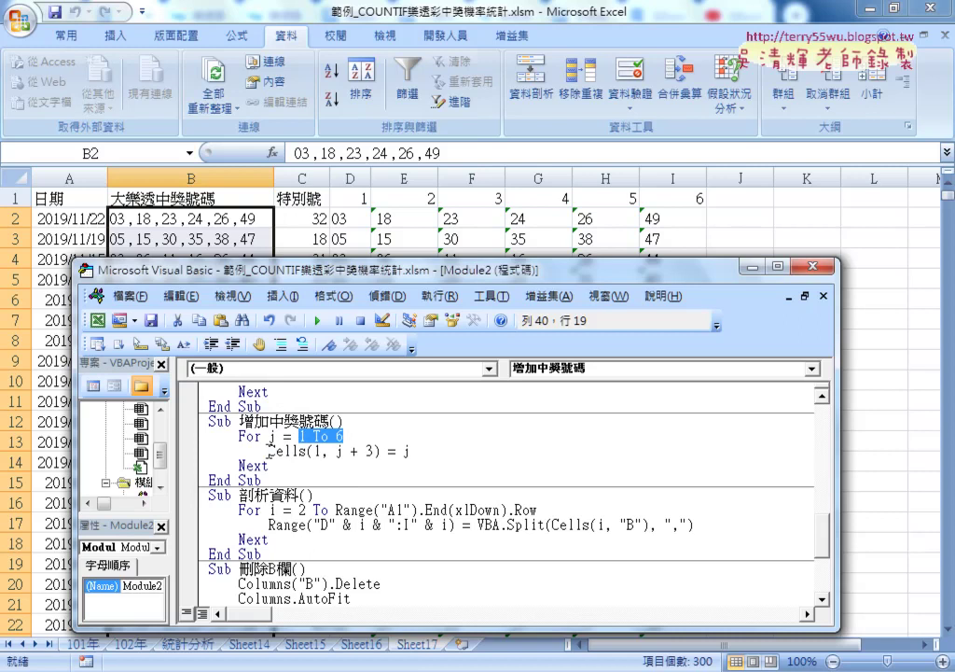
left_click_drag(269, 452, 375, 452)
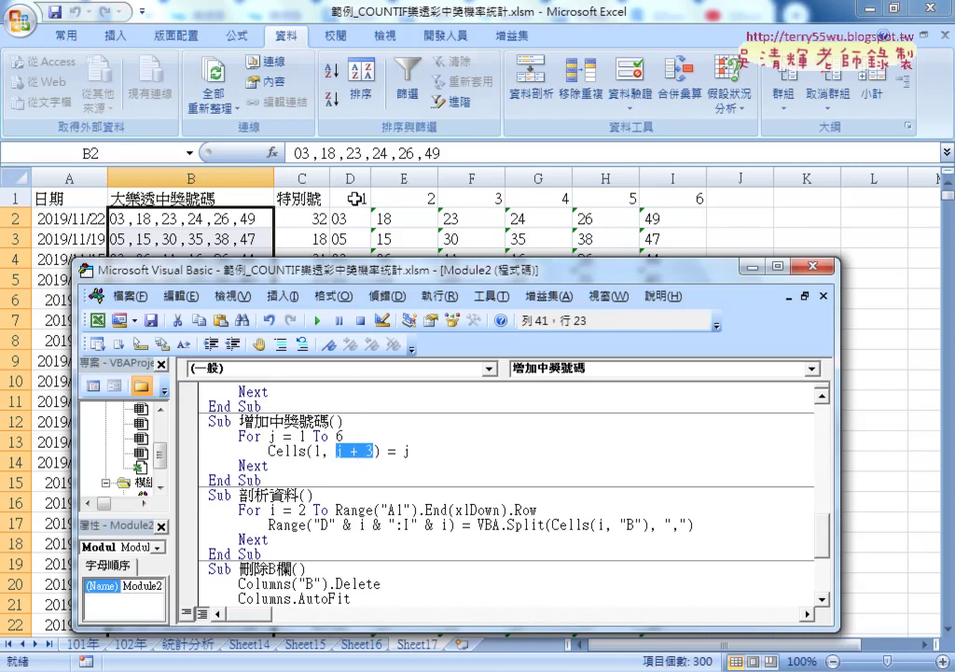
double_click(408, 451)
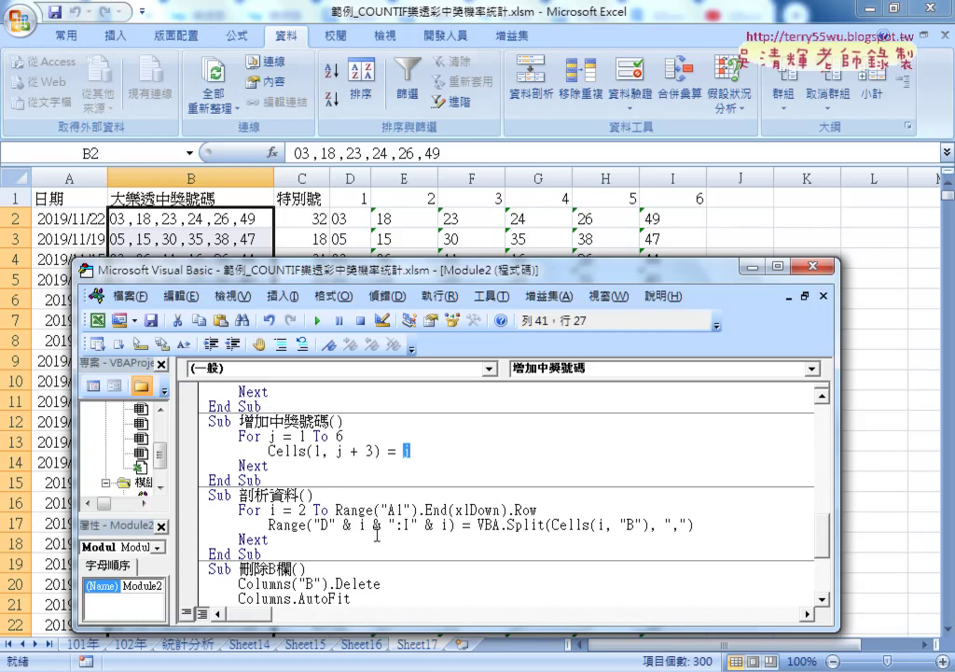
left_click(269, 539)
Highlight Columns("B") and AutoFit in 刪除B欄, then run it to delete column B.
left_click_drag(331, 270, 570, 210)
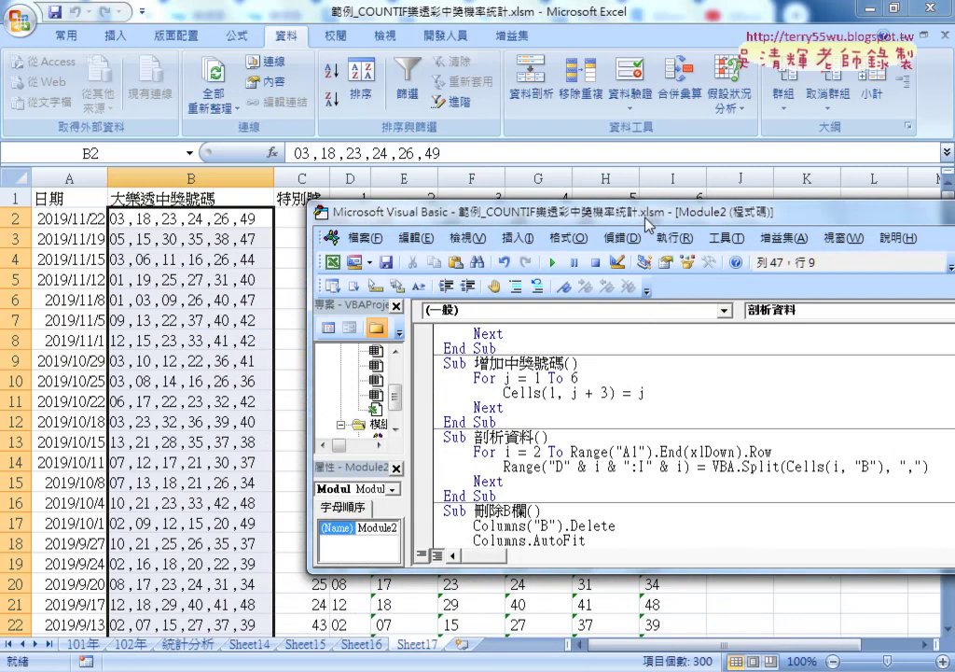
scroll(560, 439, "down", 2)
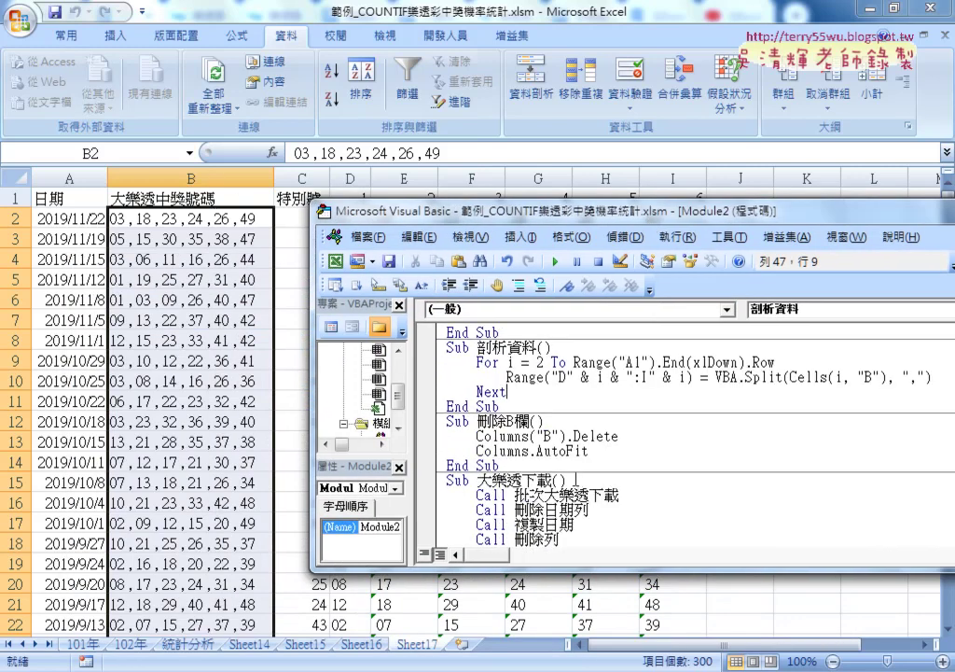
left_click(551, 451)
double_click(562, 451)
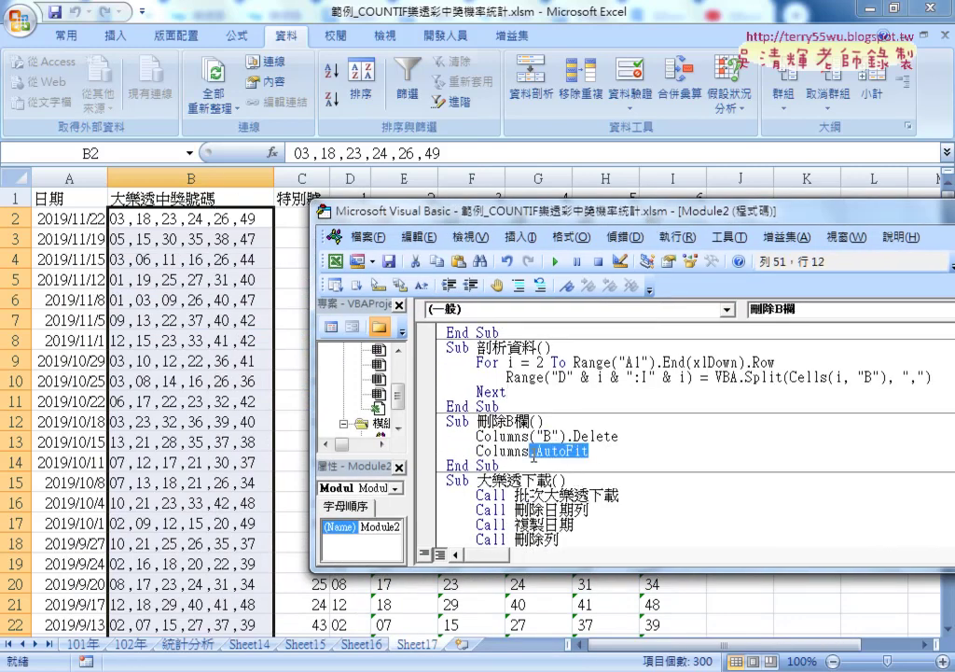
left_click(478, 436)
left_click_drag(477, 436, 563, 436)
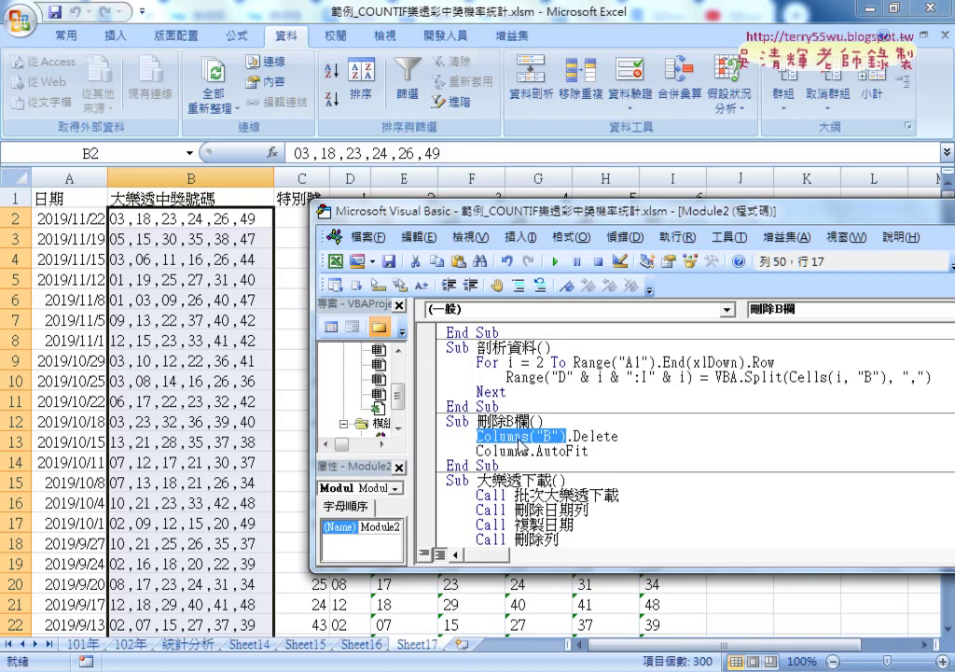
left_click(557, 263)
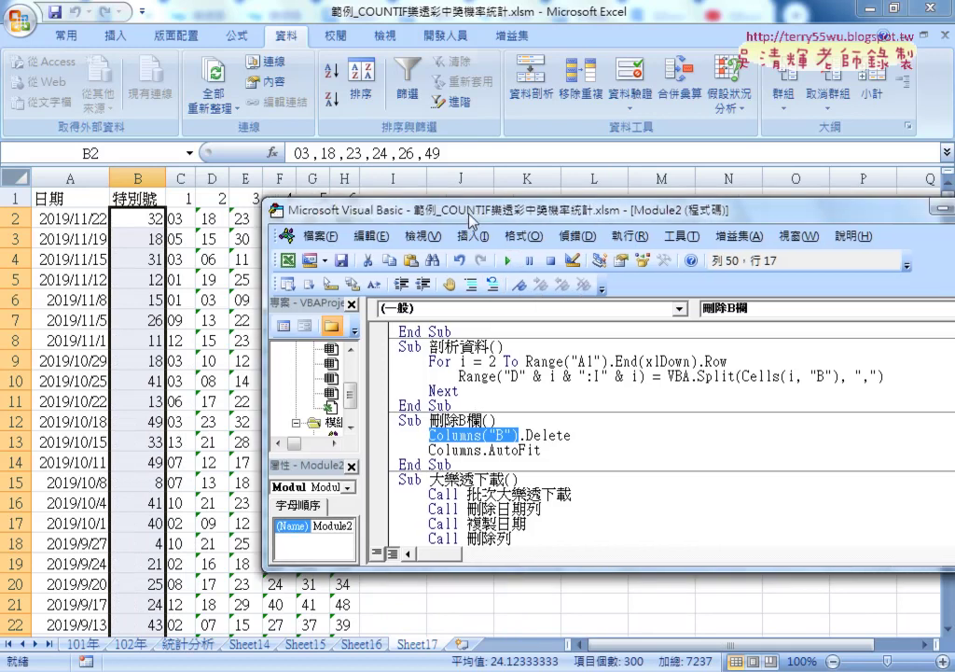
left_click_drag(534, 218, 320, 212)
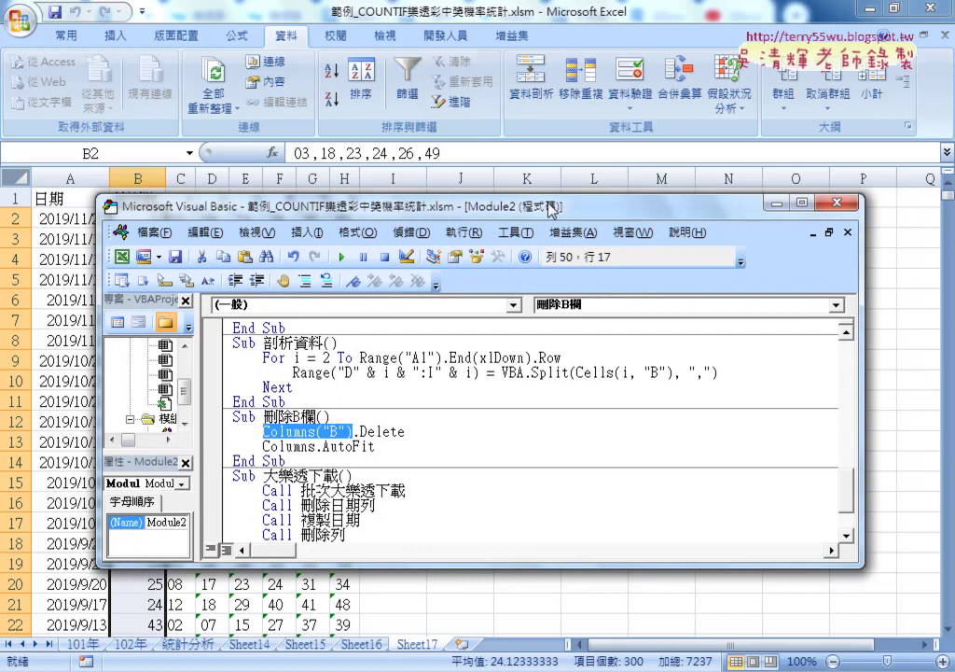
left_click_drag(549, 196, 553, 95)
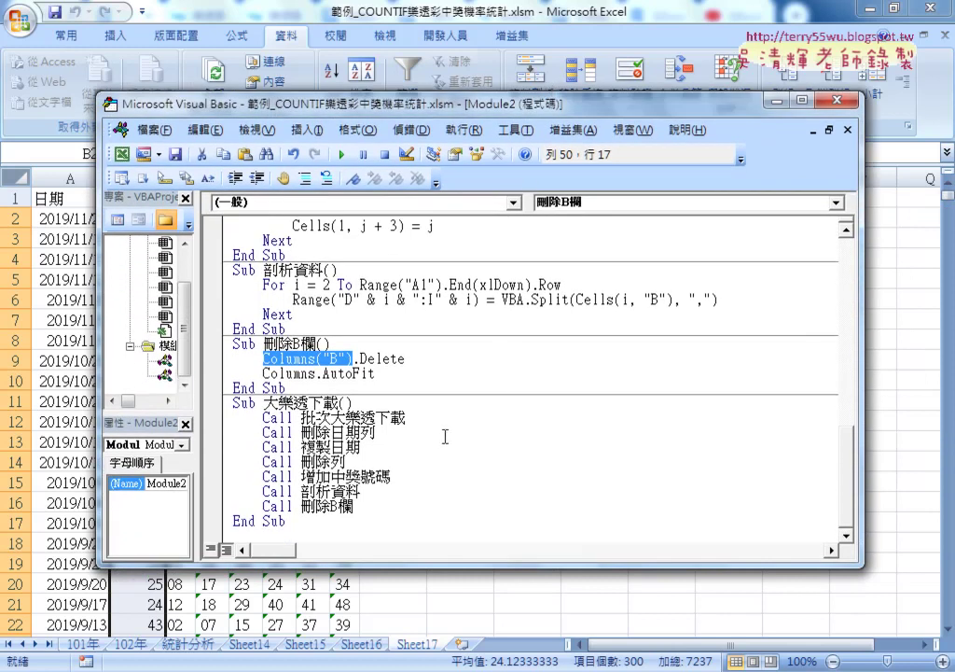
scroll(457, 434, "down", 7)
scroll(461, 432, "up", 1)
scroll(459, 367, "up", 4)
scroll(433, 327, "down", 5)
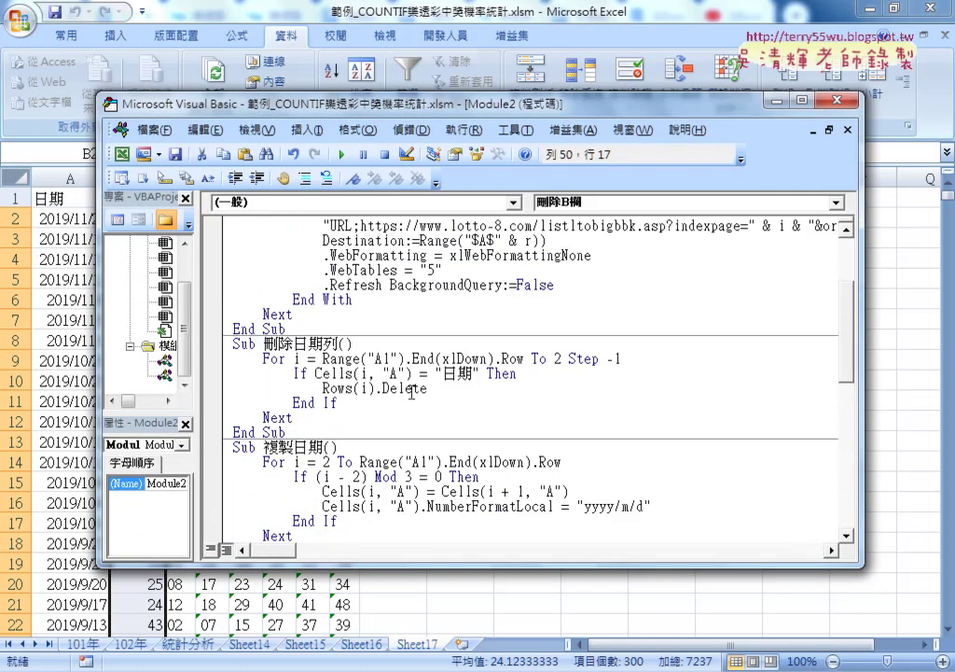
scroll(375, 478, "up", 2)
left_click(373, 478)
scroll(392, 430, "down", 2)
scroll(410, 373, "down", 2)
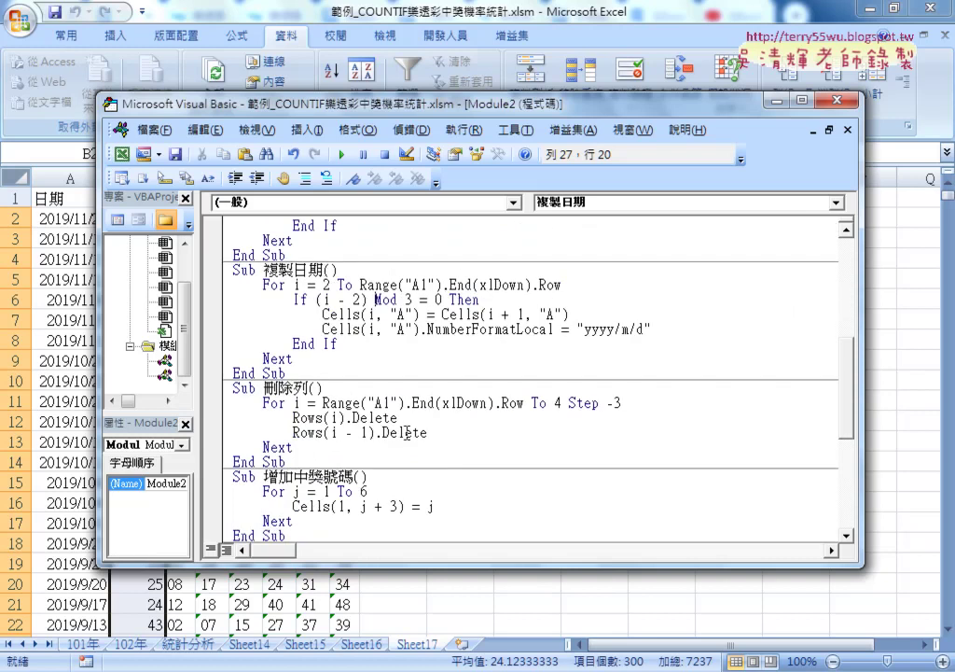
scroll(409, 373, "up", 2)
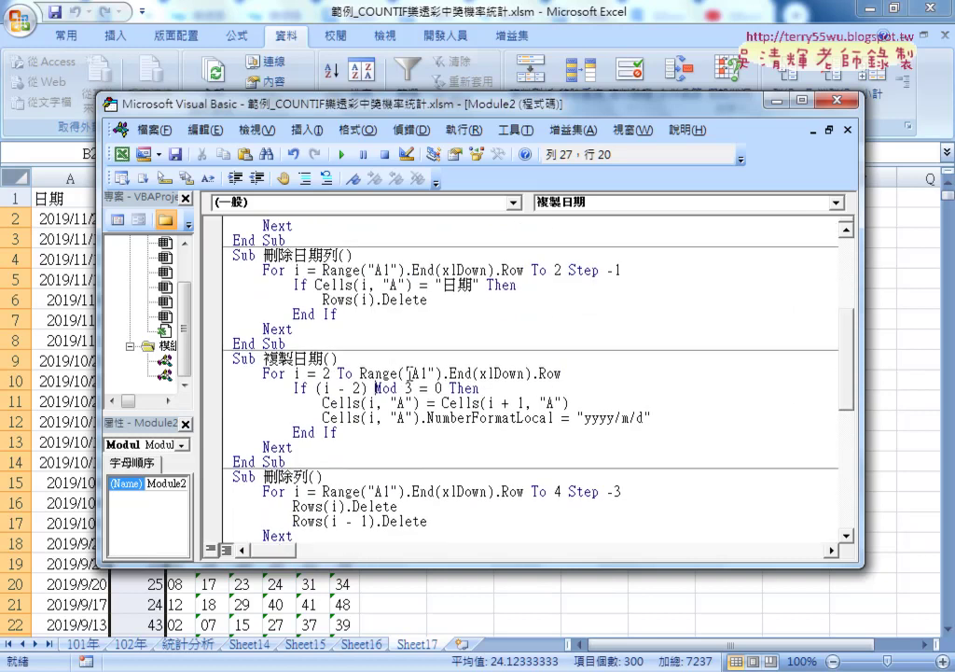
scroll(415, 369, "up", 3)
scroll(418, 366, "down", 3)
left_click(384, 491)
scroll(384, 491, "down", 4)
left_click(408, 487)
scroll(448, 472, "down", 3)
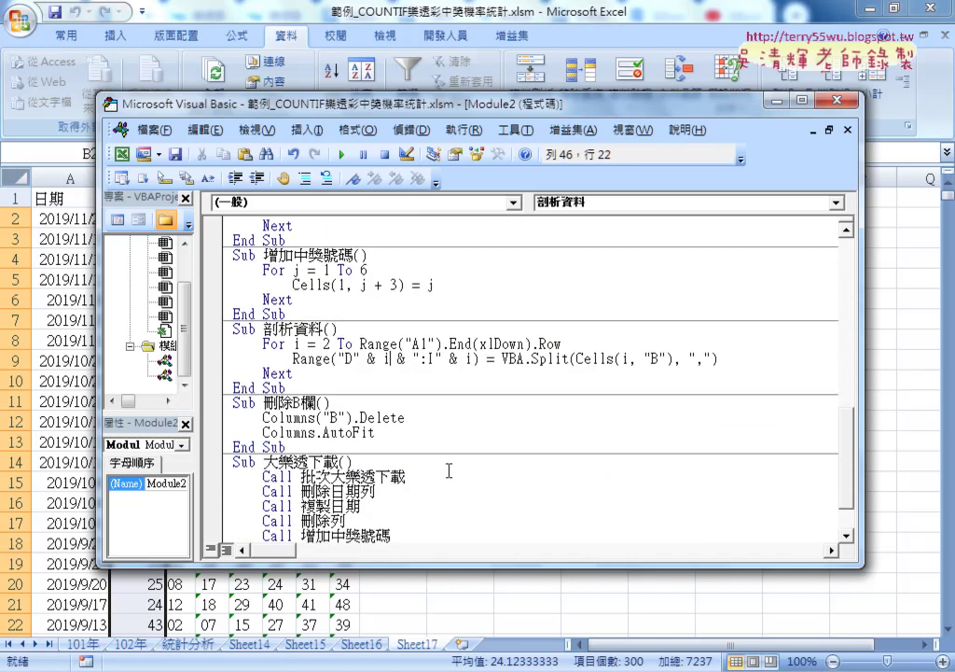
left_click(405, 432)
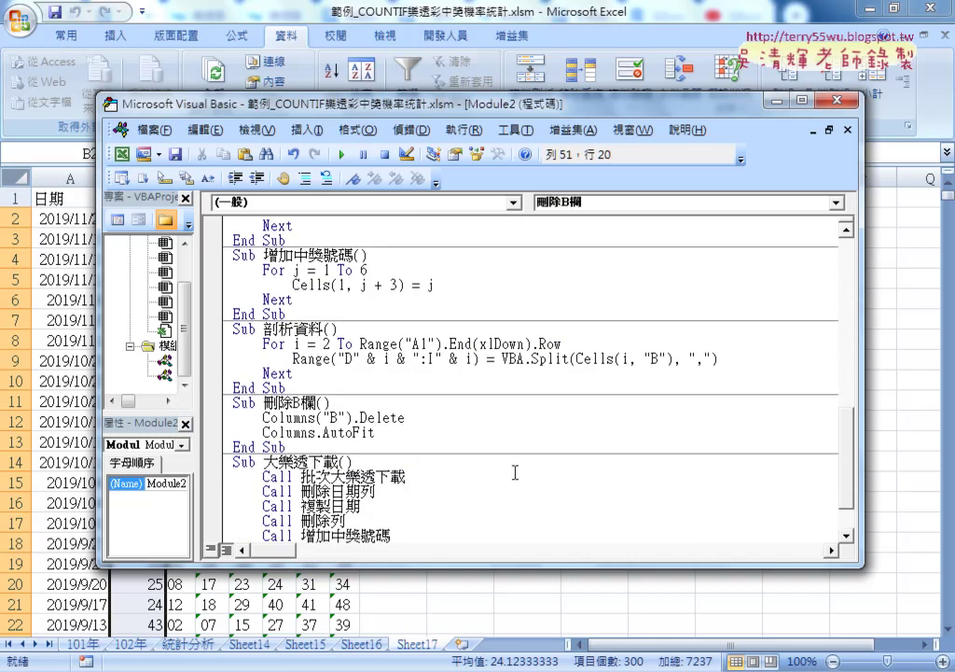